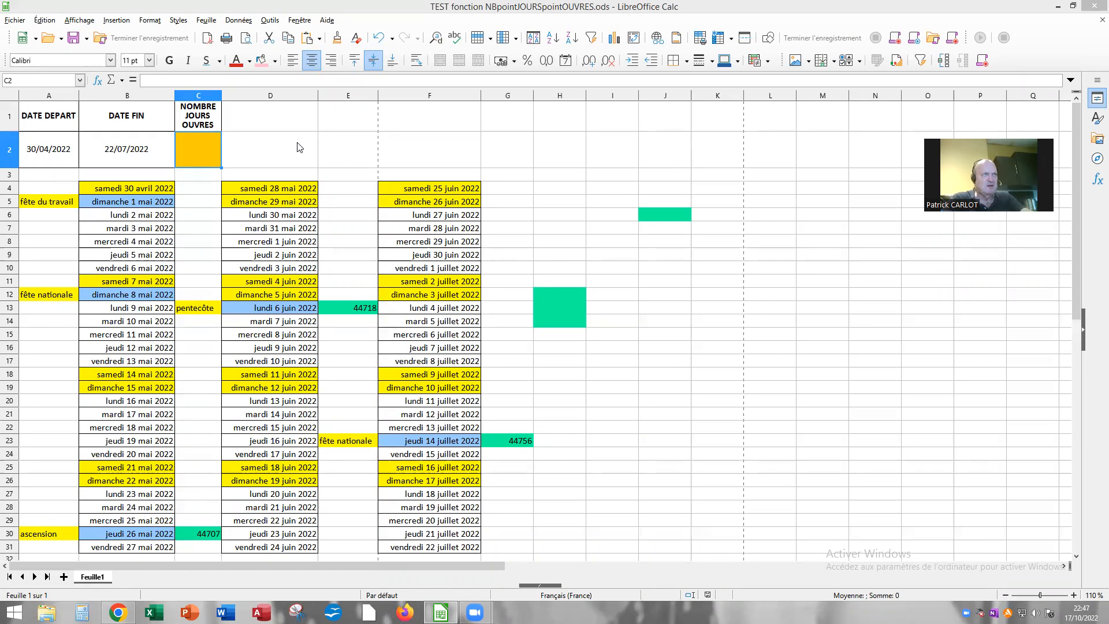
- Change the header in cell A1 to DATE DEBUT
left_click(61, 121)
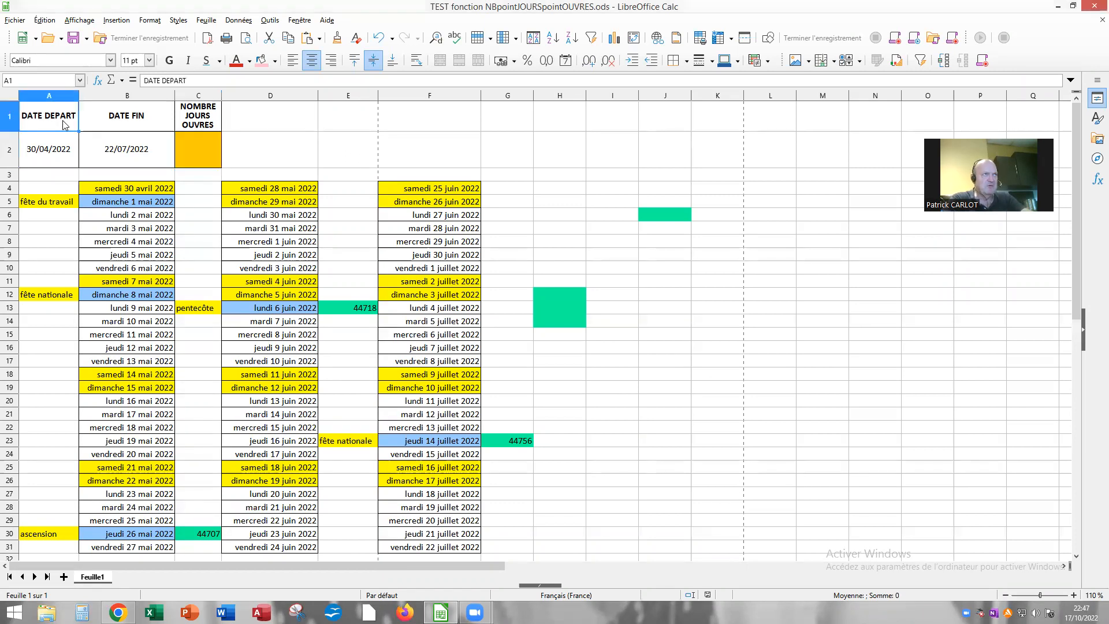
double_click(168, 81)
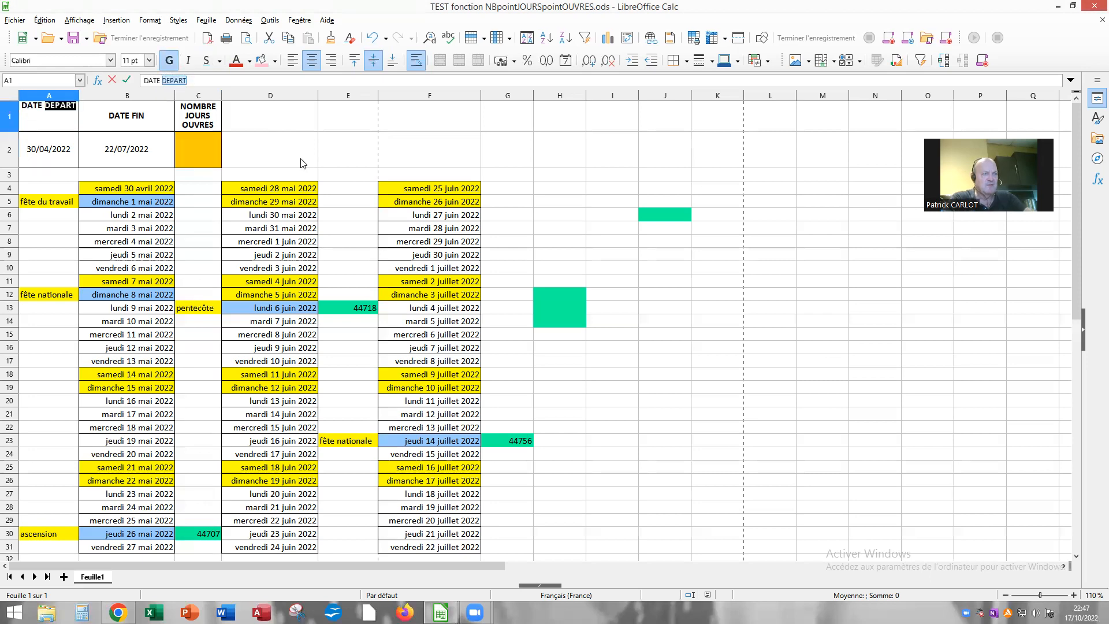
type("DEBUT")
key("Return")
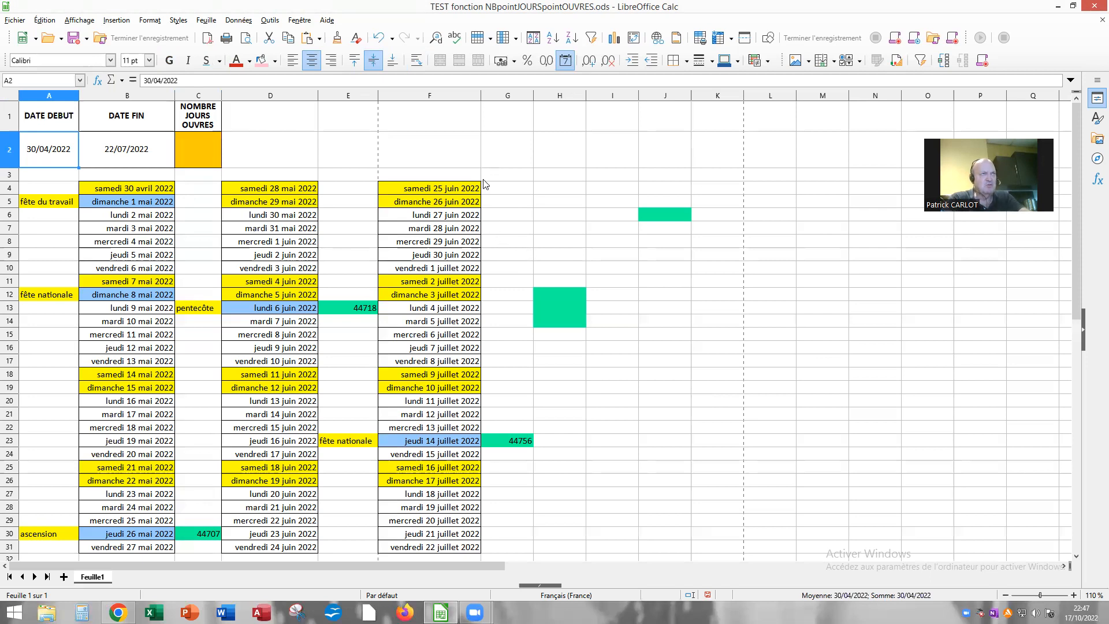
- Begin a formula in cell C2, under NOMBRE JOURS OUVRES, with =NB.JOURS
left_click(208, 155)
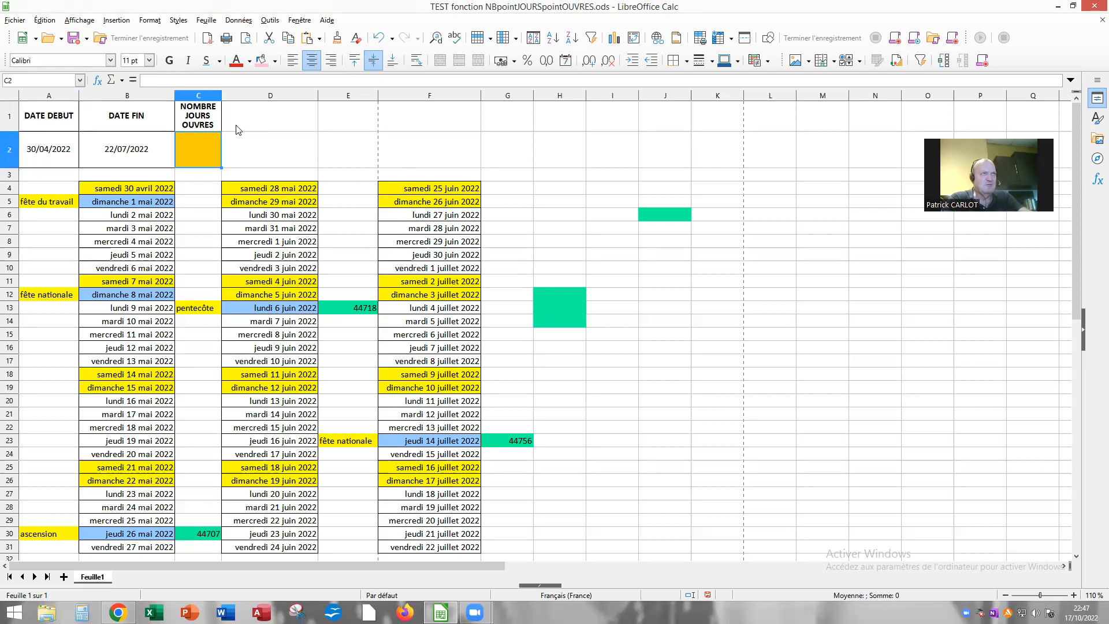
left_click(156, 82)
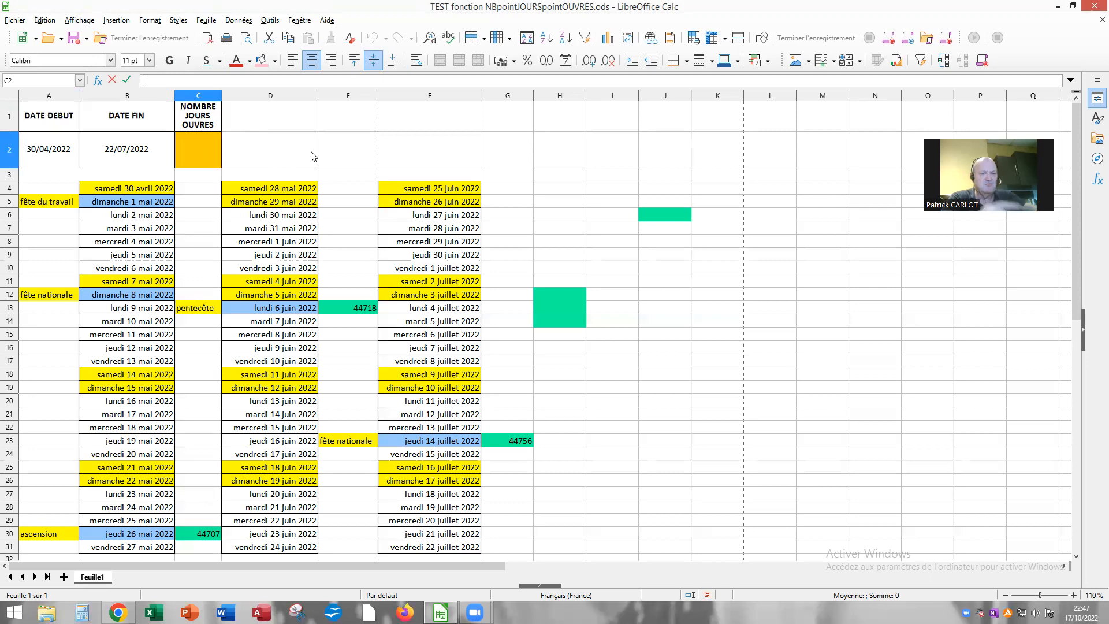
type("=")
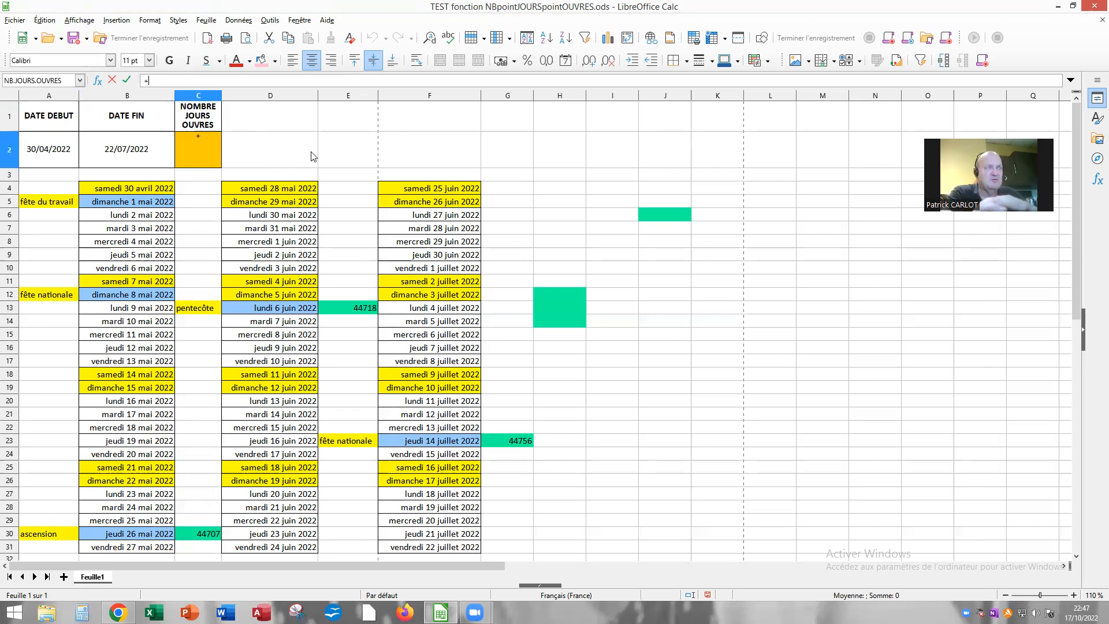
key("BackSpace")
type("=NB")
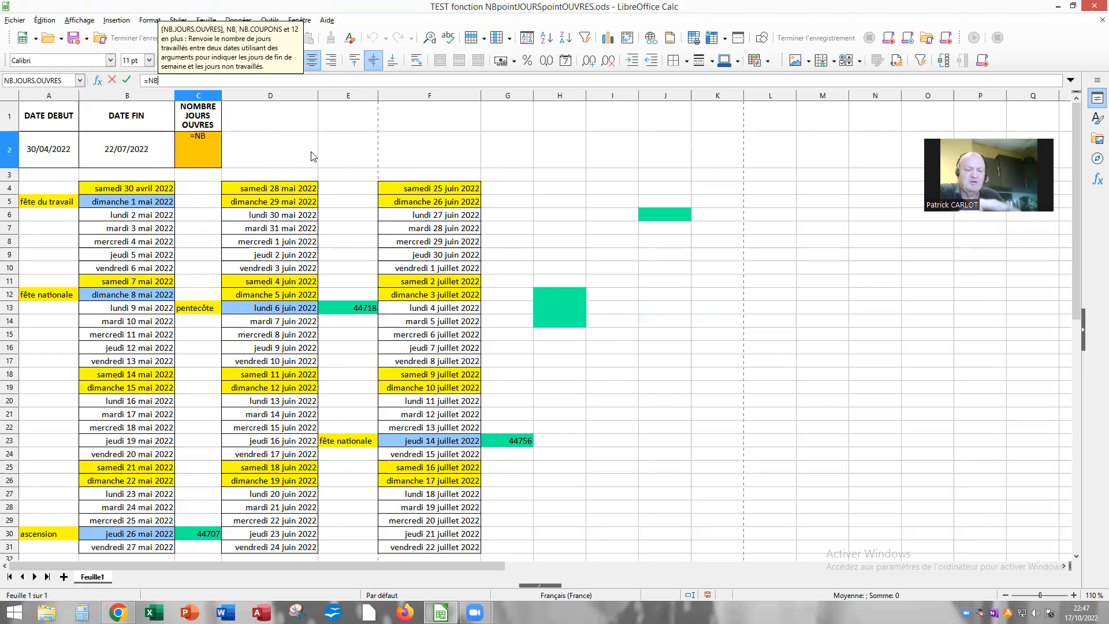
type(".JOURS")
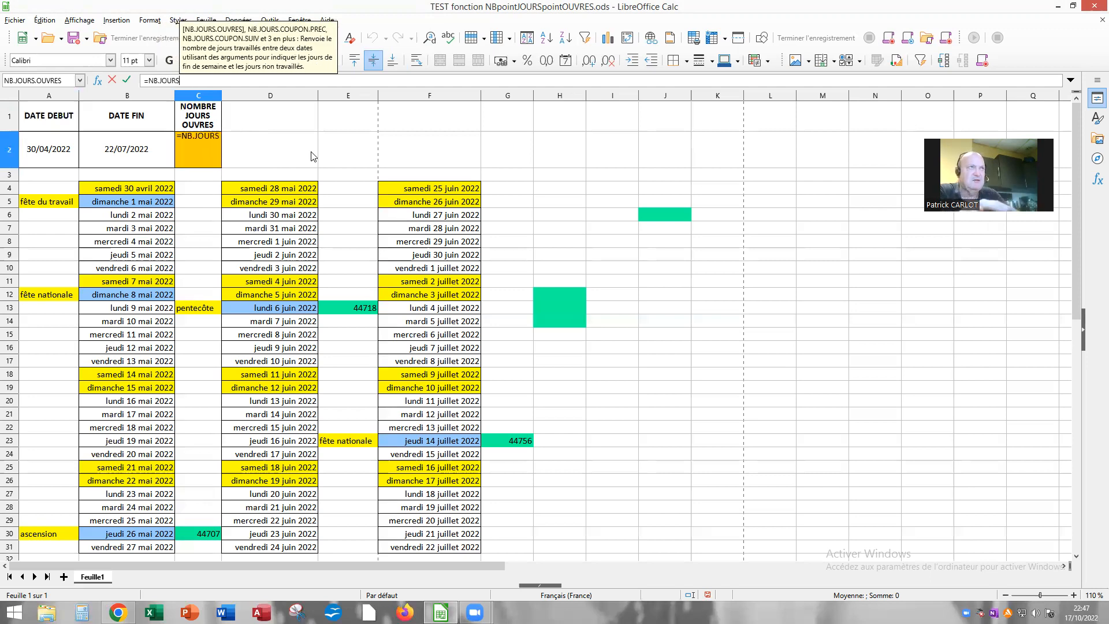
type(";")
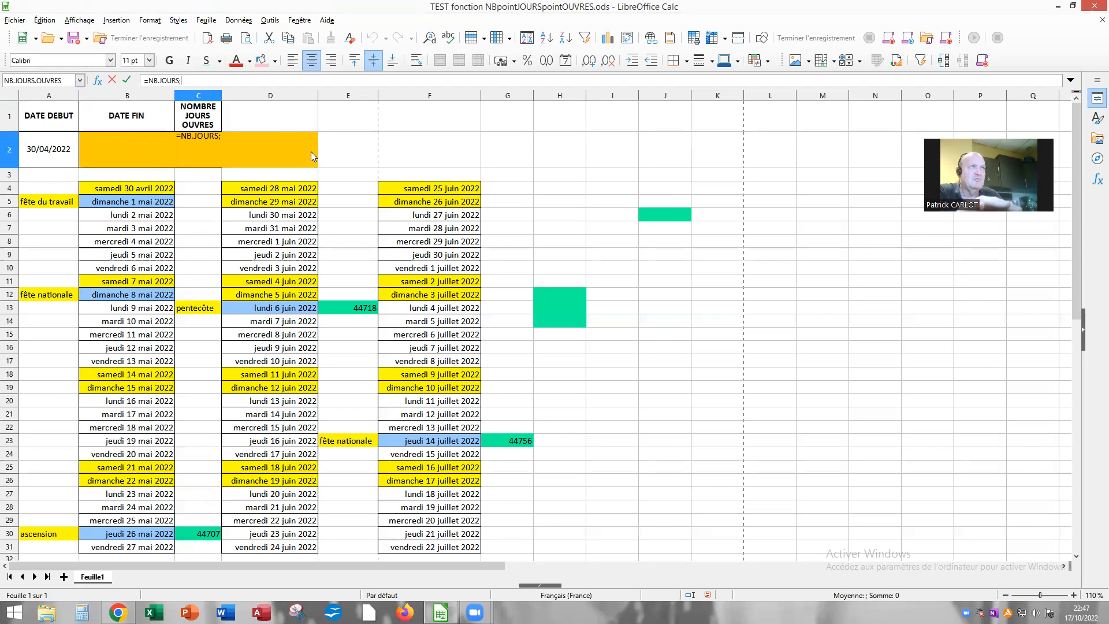
type("ouvres")
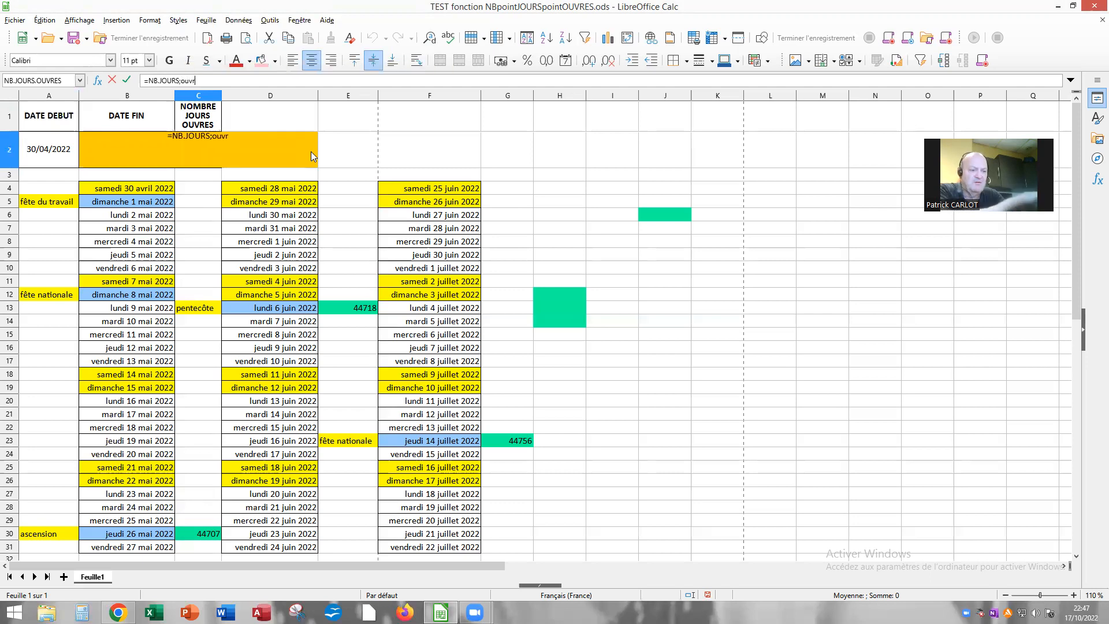
key("BackSpace")
key("BackSpace")
key("BackSpace")
key("BackSpace")
key("BackSpace")
key("BackSpace")
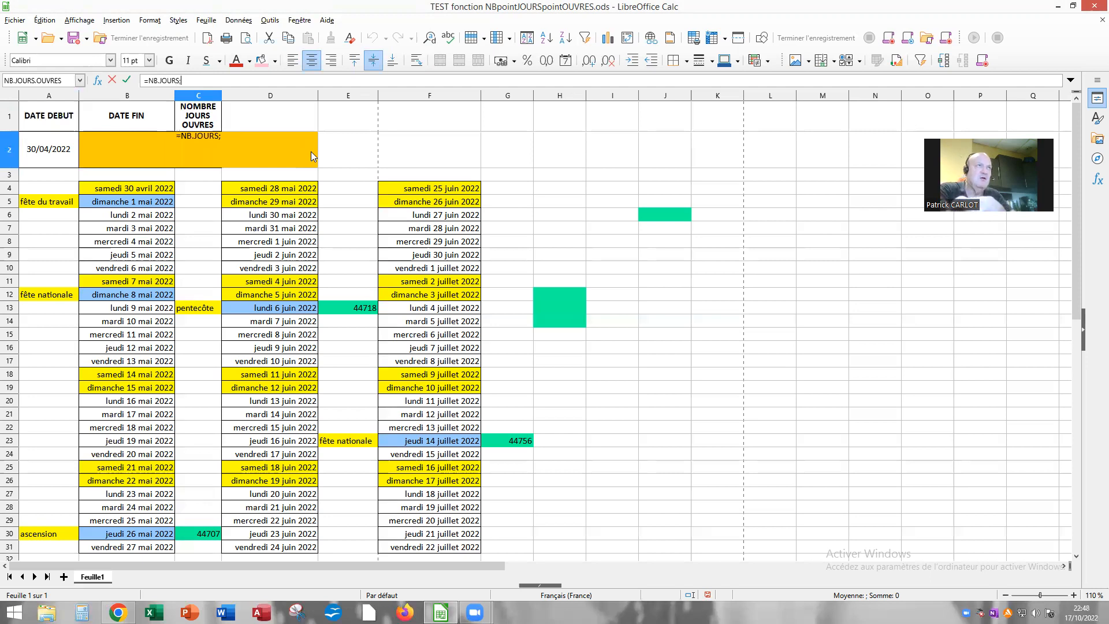
key("BackSpace")
- Complete the C2 formula as =NB.JOURS.OUVRES(A2;B2), using the start and end date cells as arguments
type(".OUVRES")
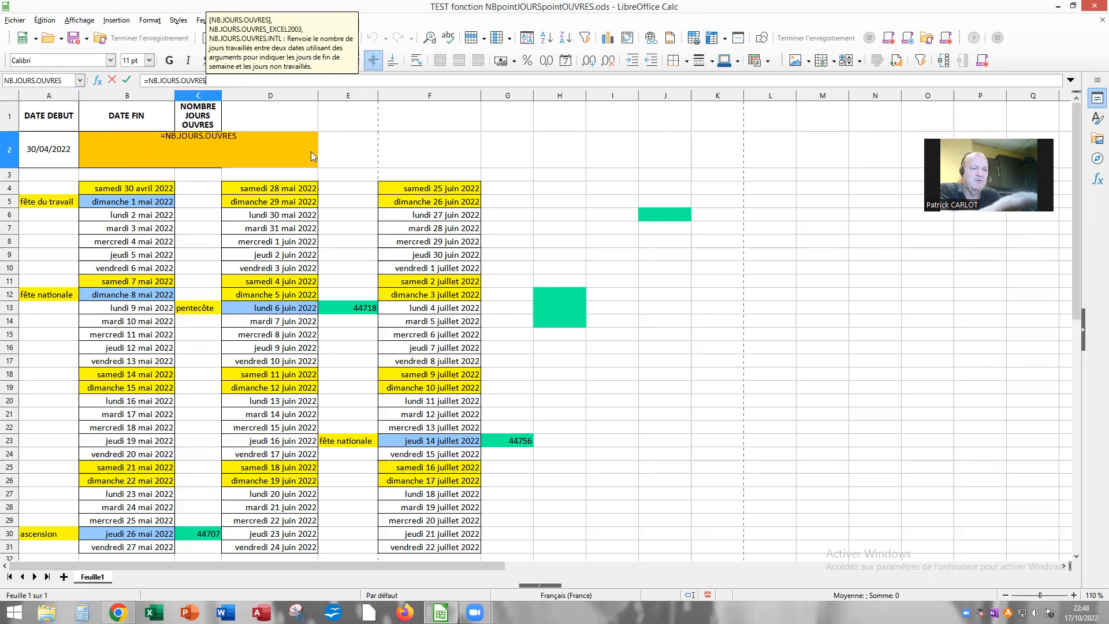
type("(")
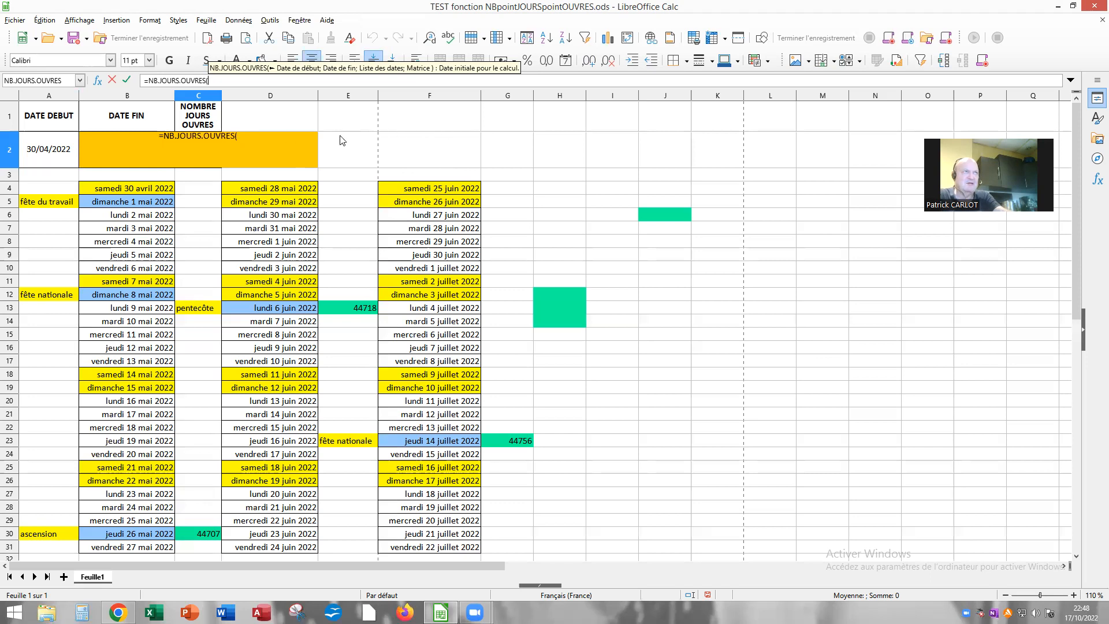
left_click(64, 156)
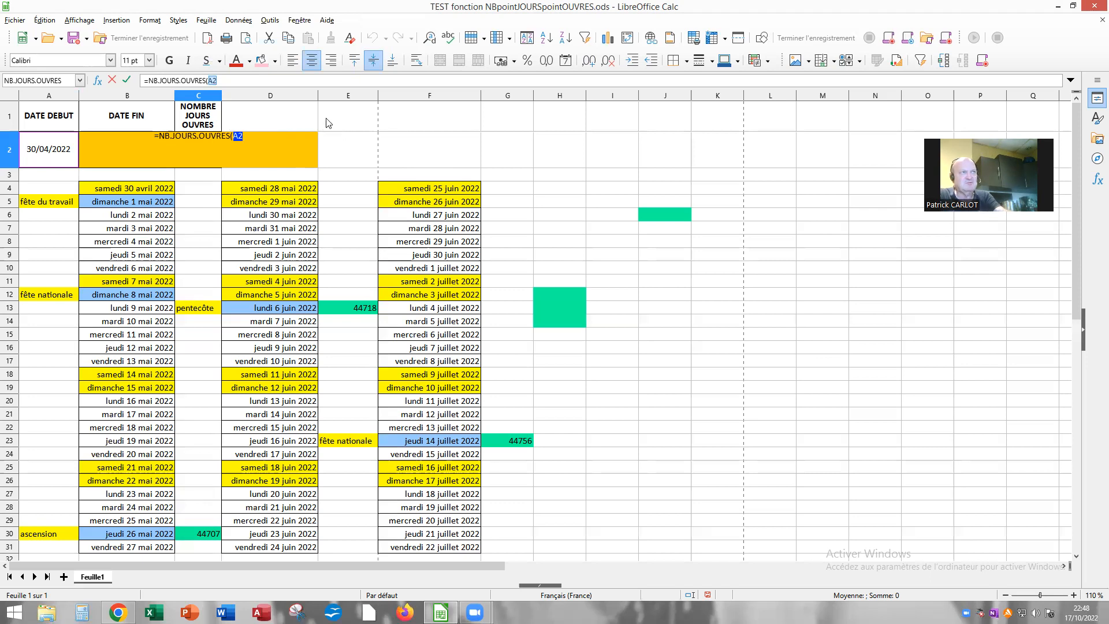
left_click(231, 81)
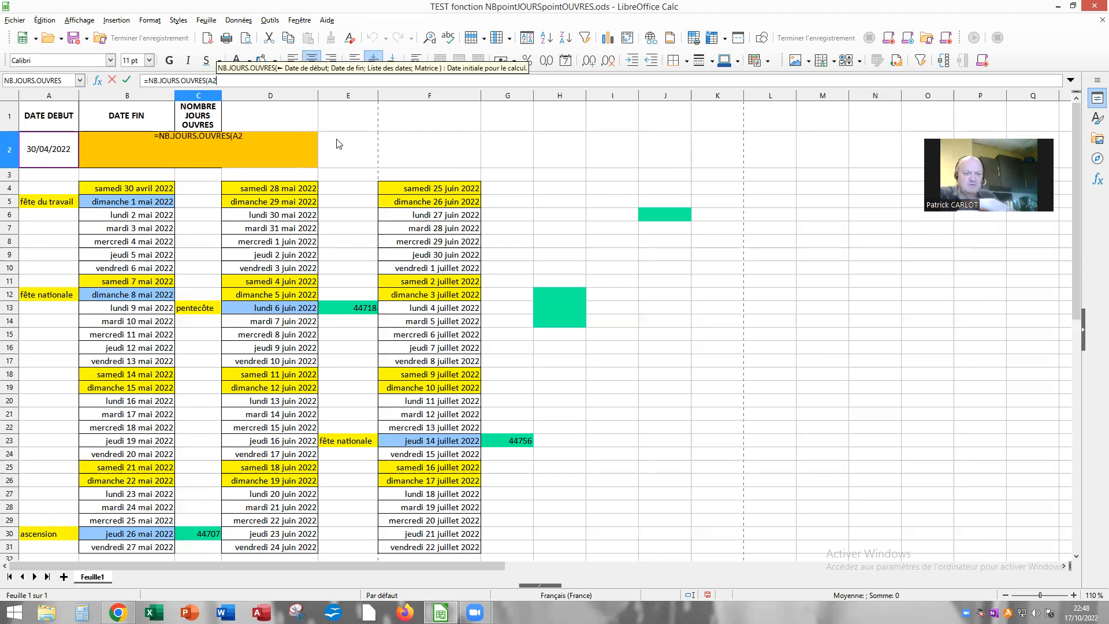
type(";")
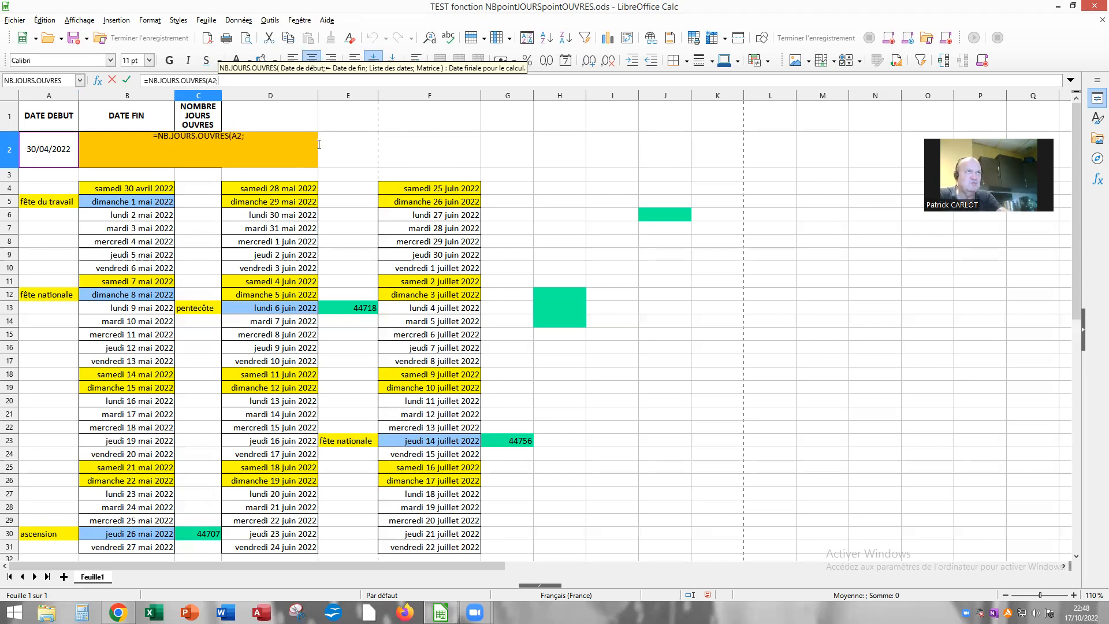
left_click(133, 143)
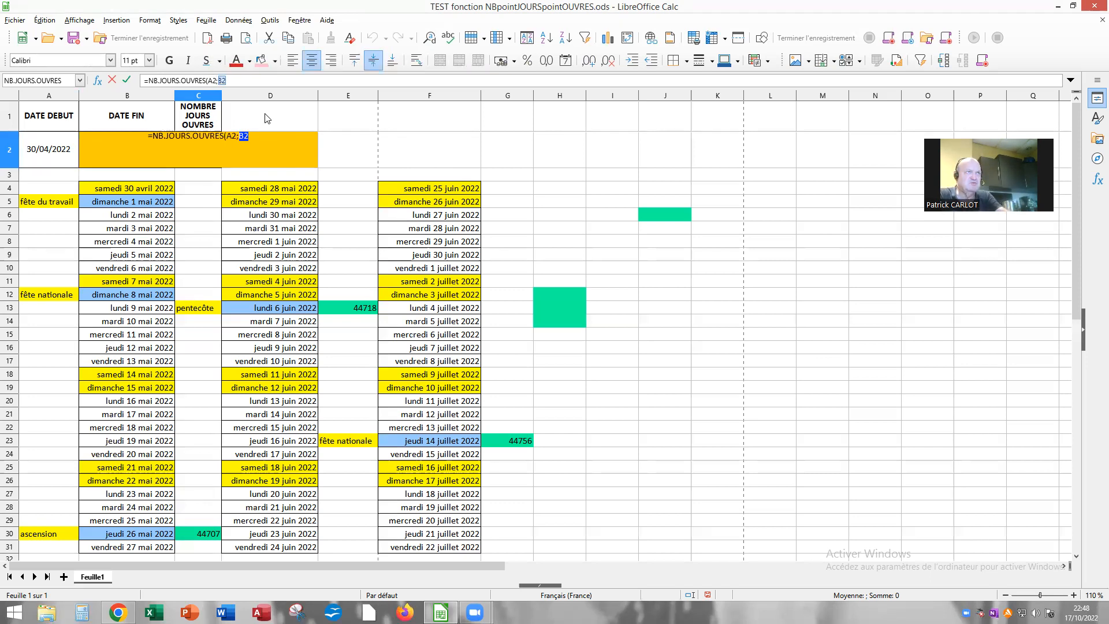
left_click(232, 80)
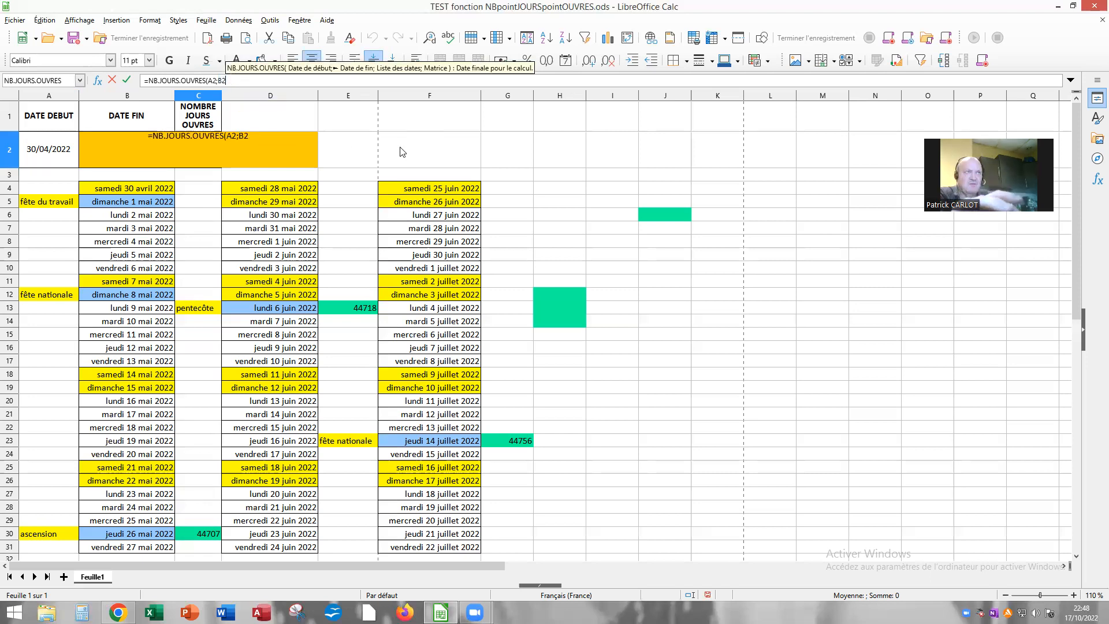
type(")")
key("Return")
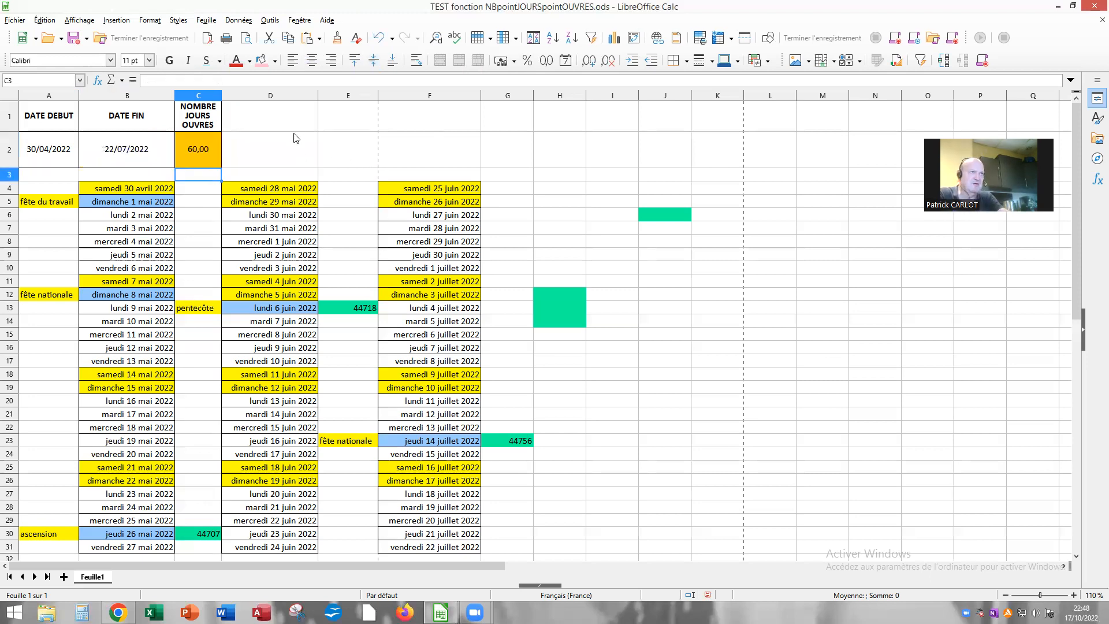
left_click(201, 150)
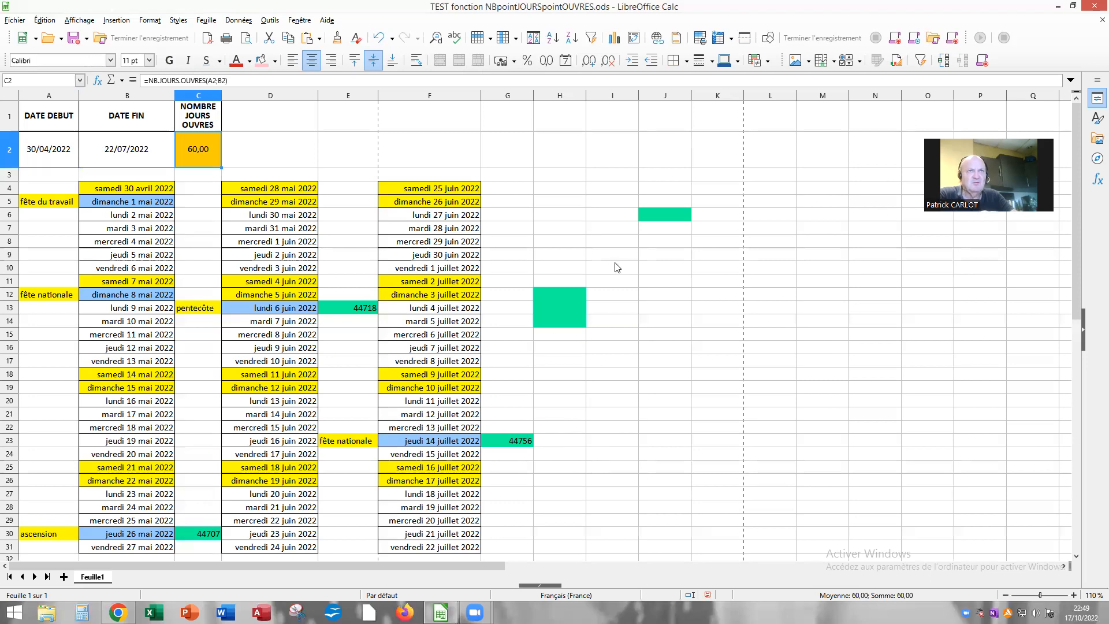
left_click(657, 215)
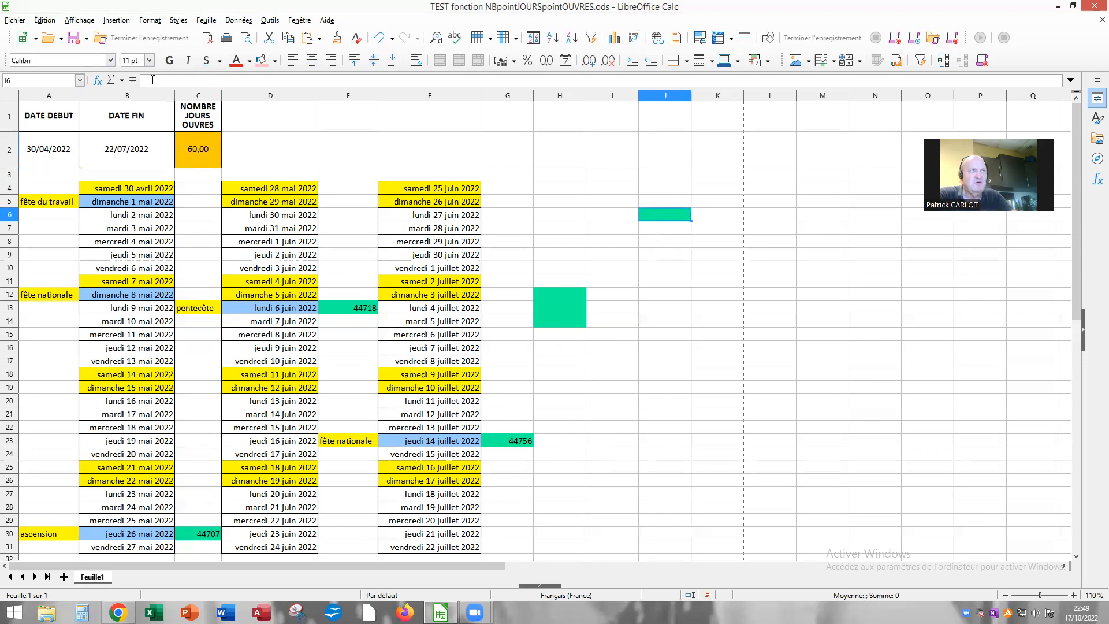
left_click(558, 298)
left_click(628, 311)
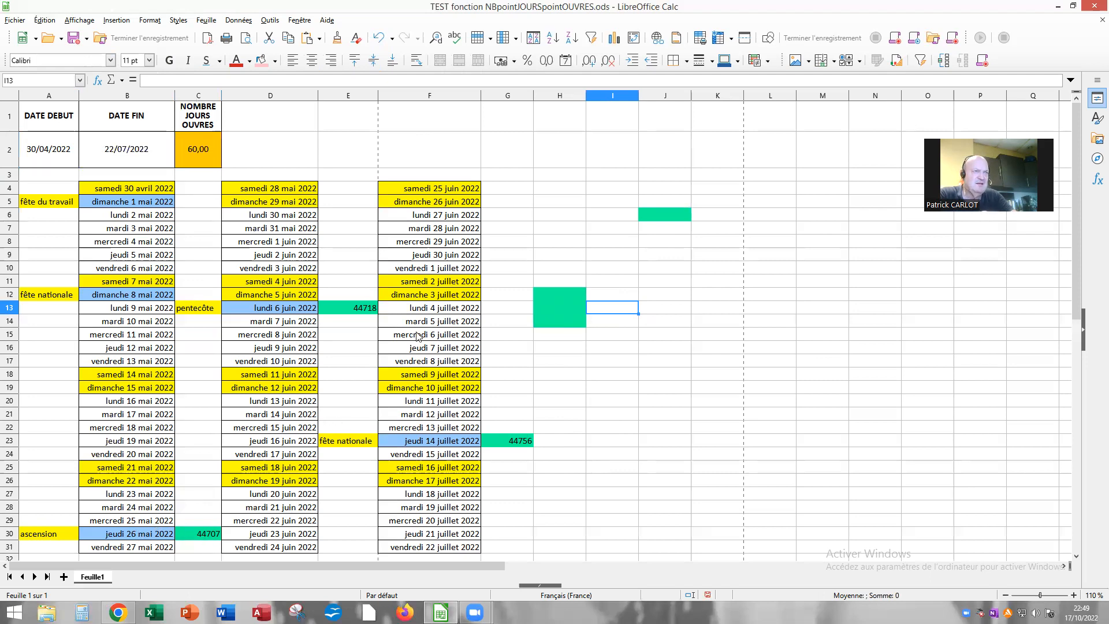
- Enter the formula =NB.JOURS.OUVRES(A2;B2) in the green cell J6
left_click(662, 215)
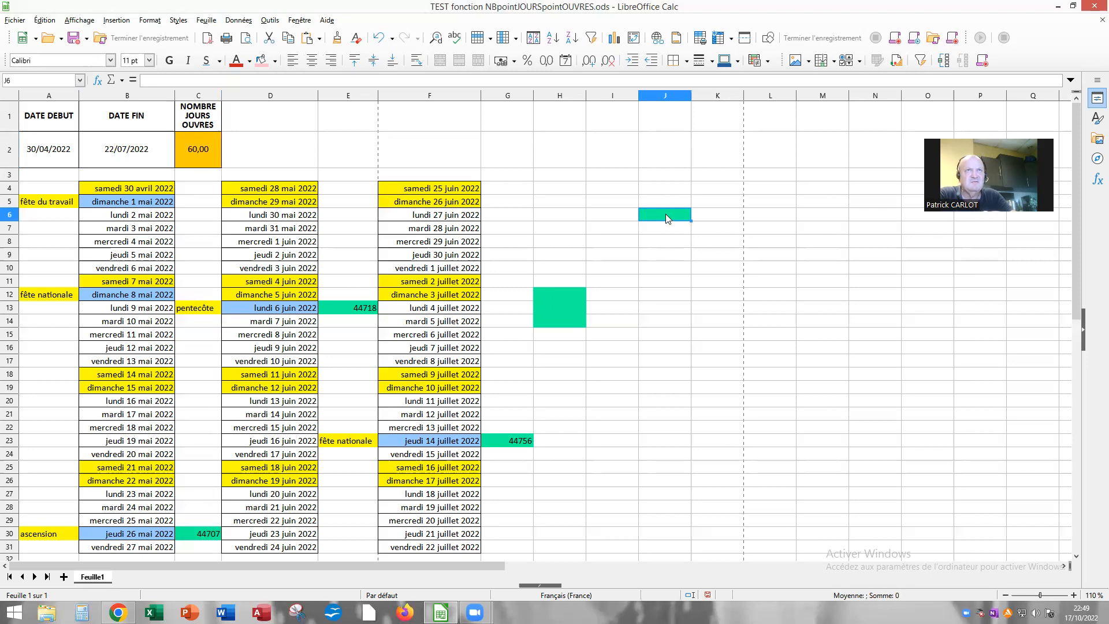
left_click(144, 83)
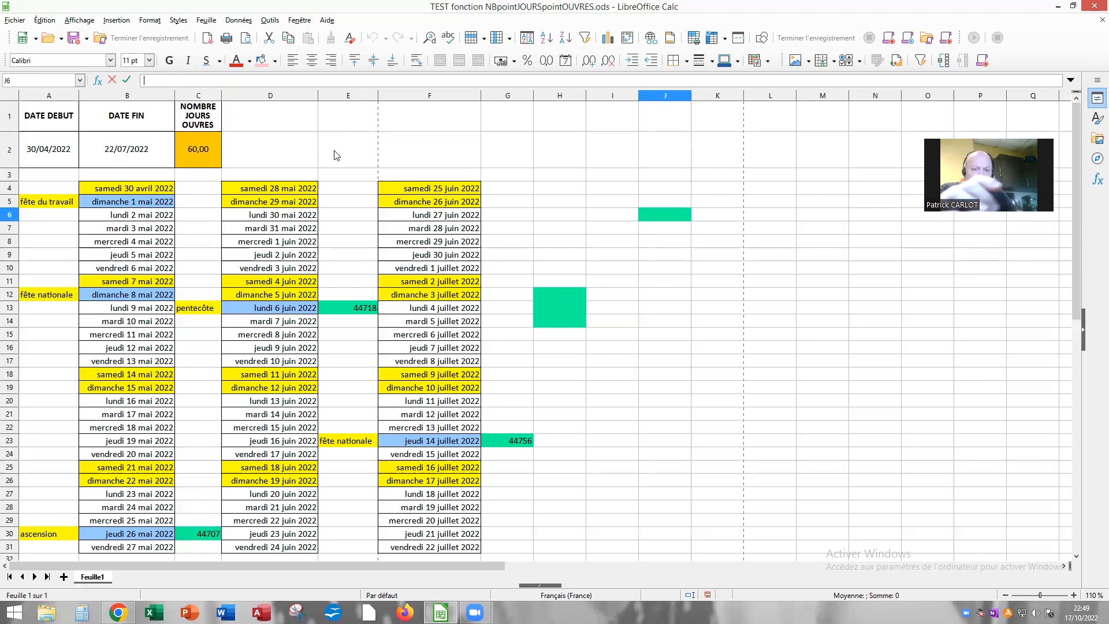
type("=")
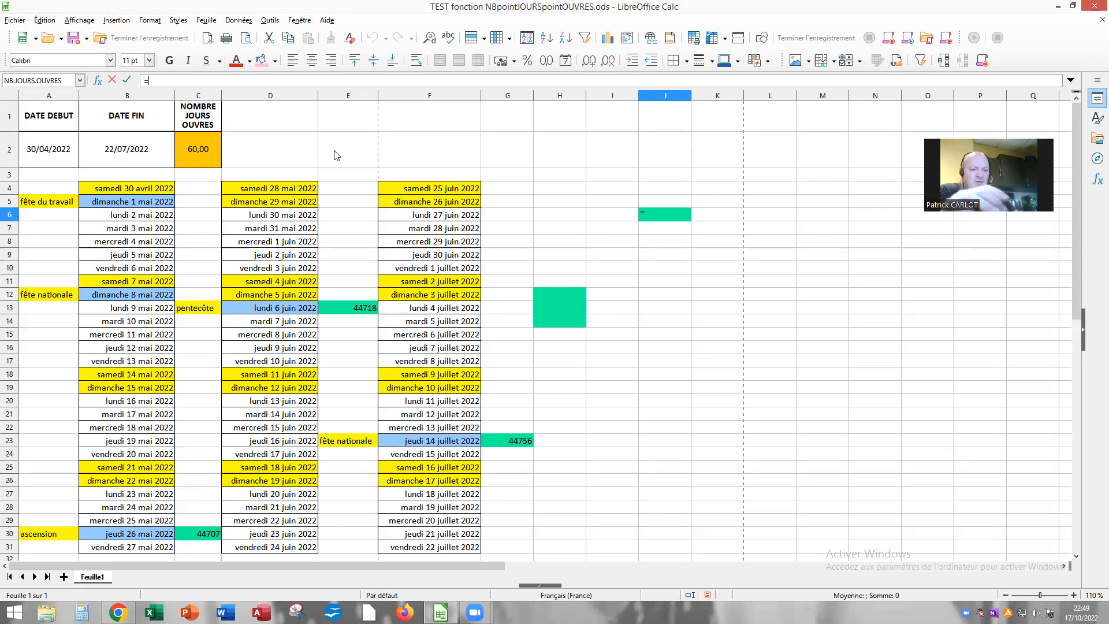
type("NB")
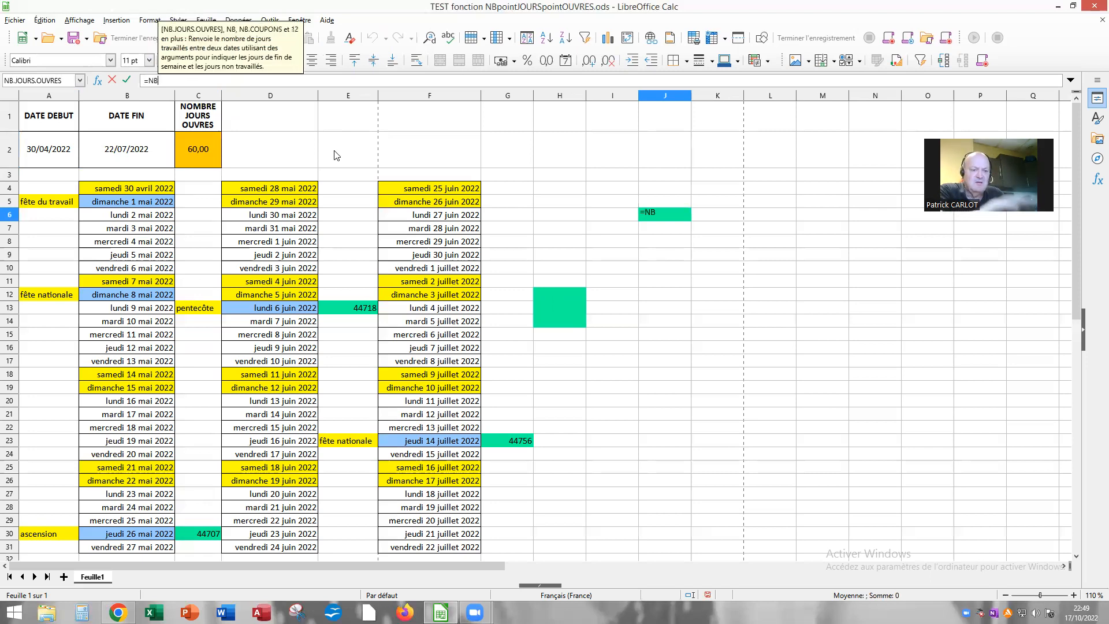
type(".JOUR")
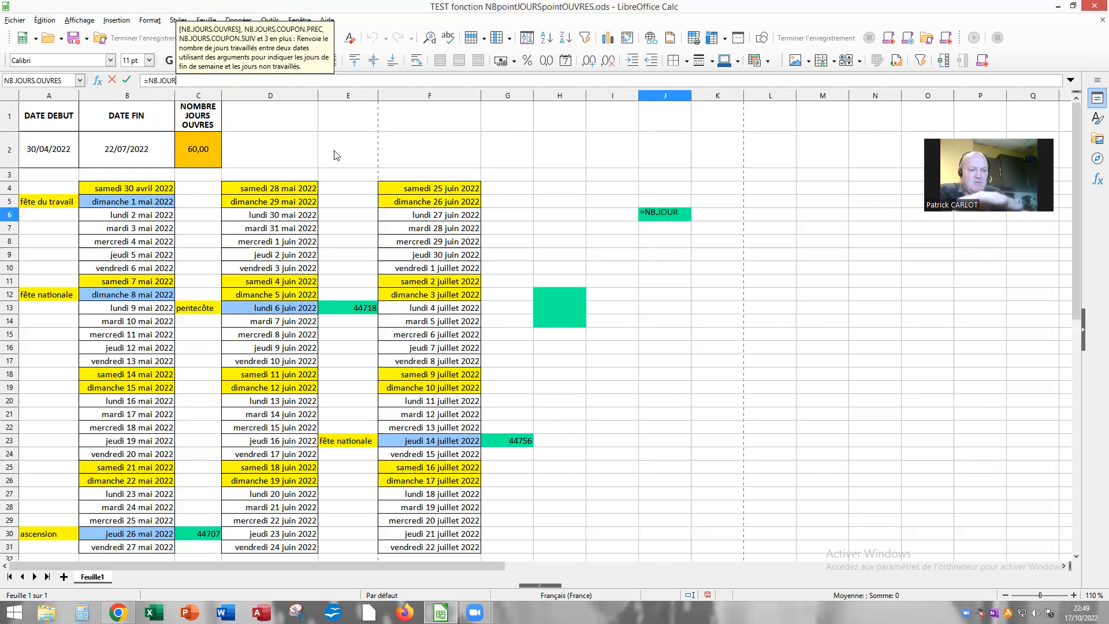
type("S.OUVR")
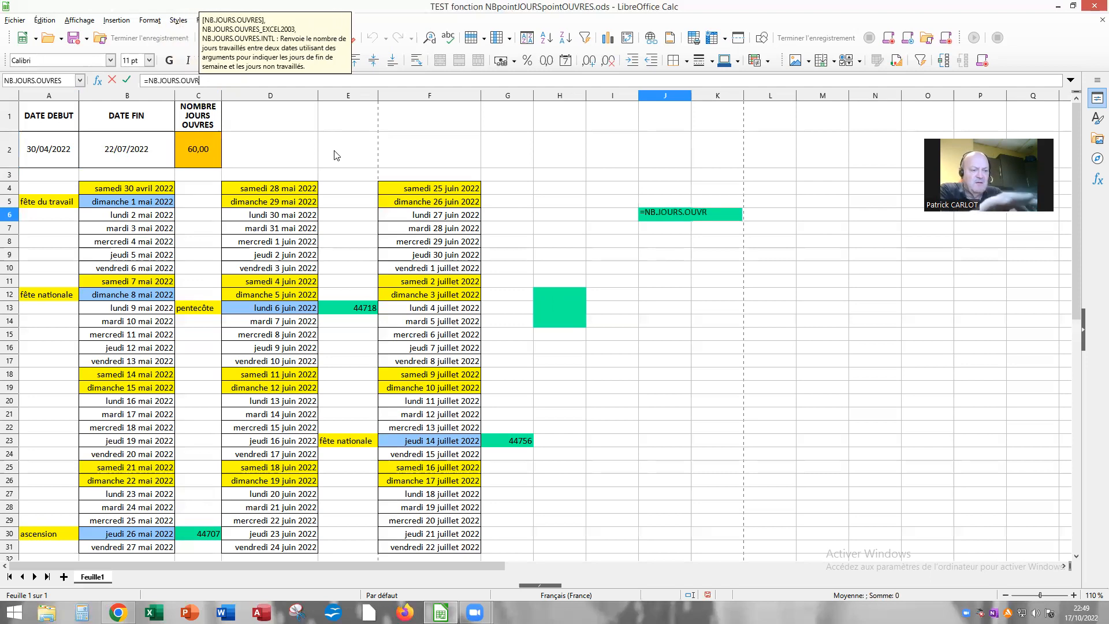
type("ES(")
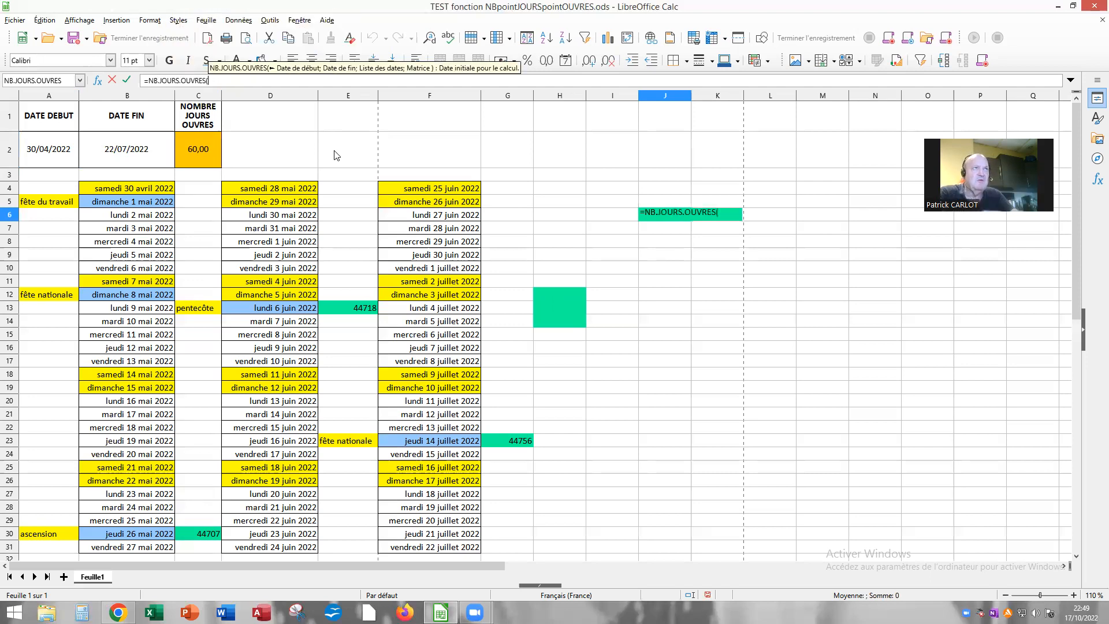
left_click(46, 156)
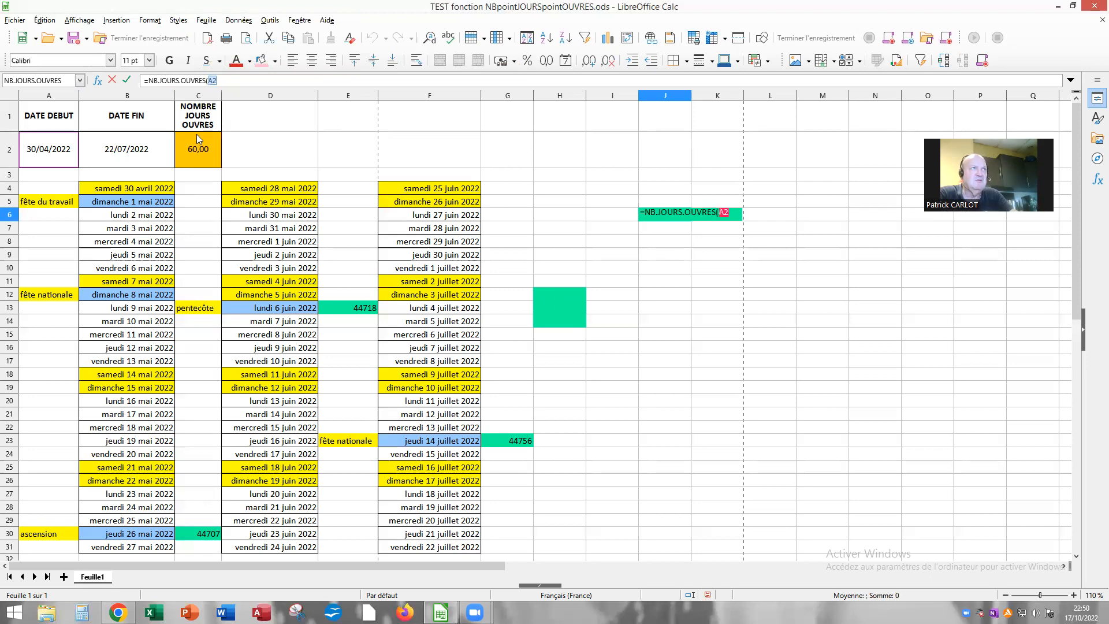
type(".")
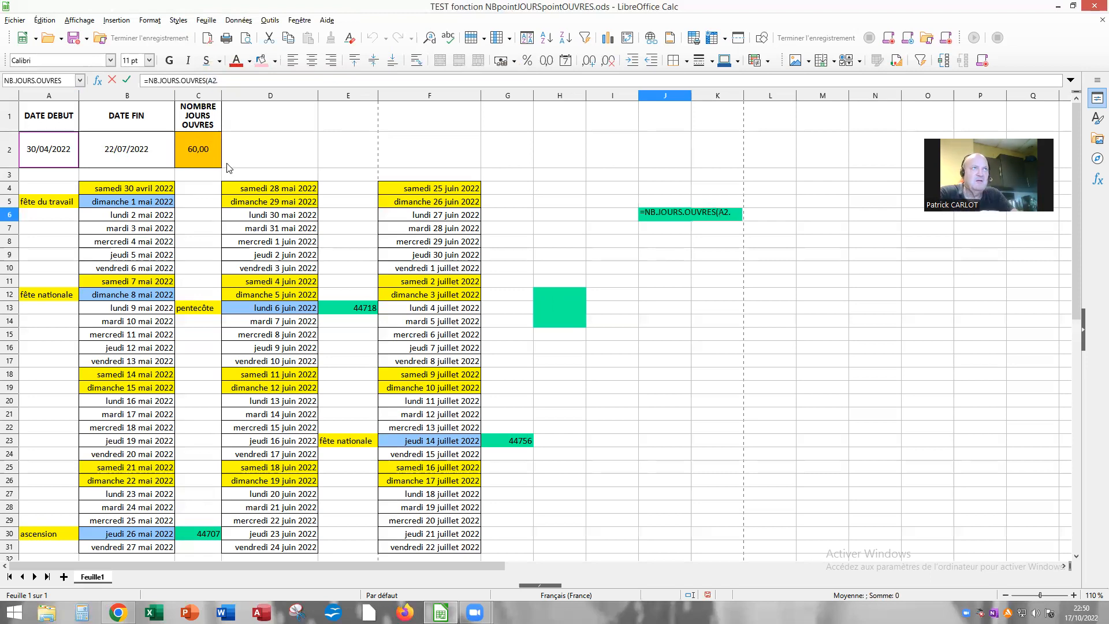
key("BackSpace")
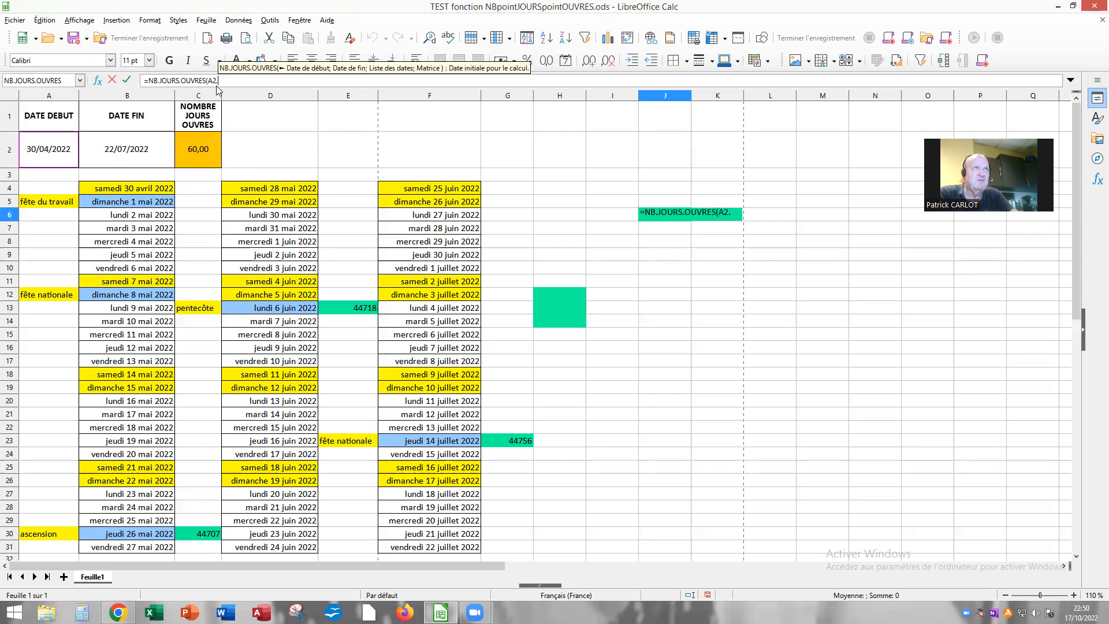
type(";")
left_click(138, 156)
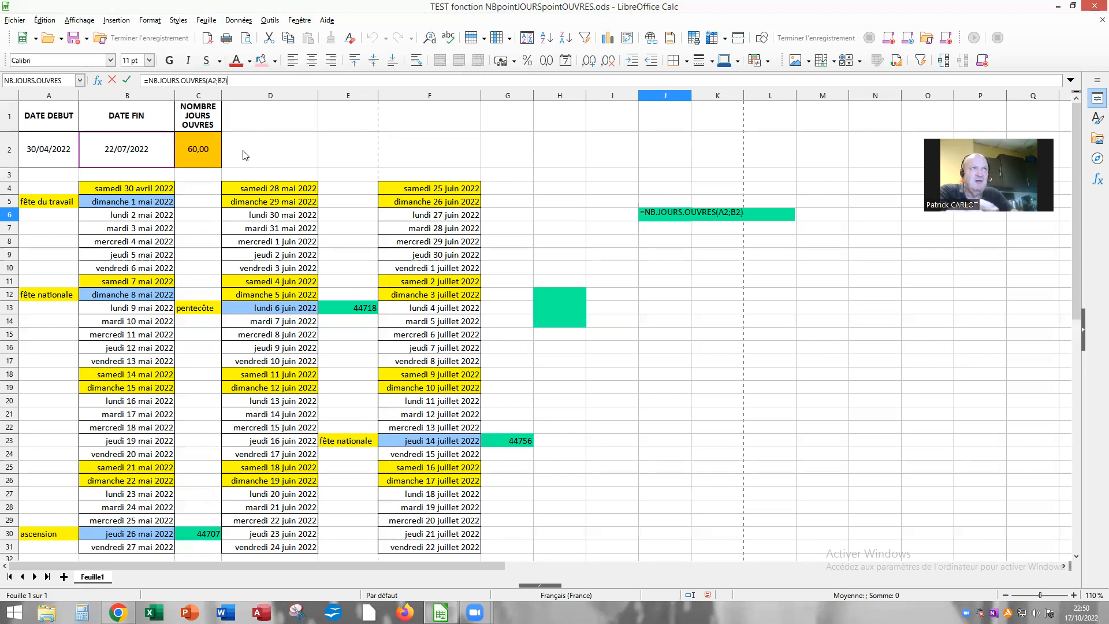
key("Return")
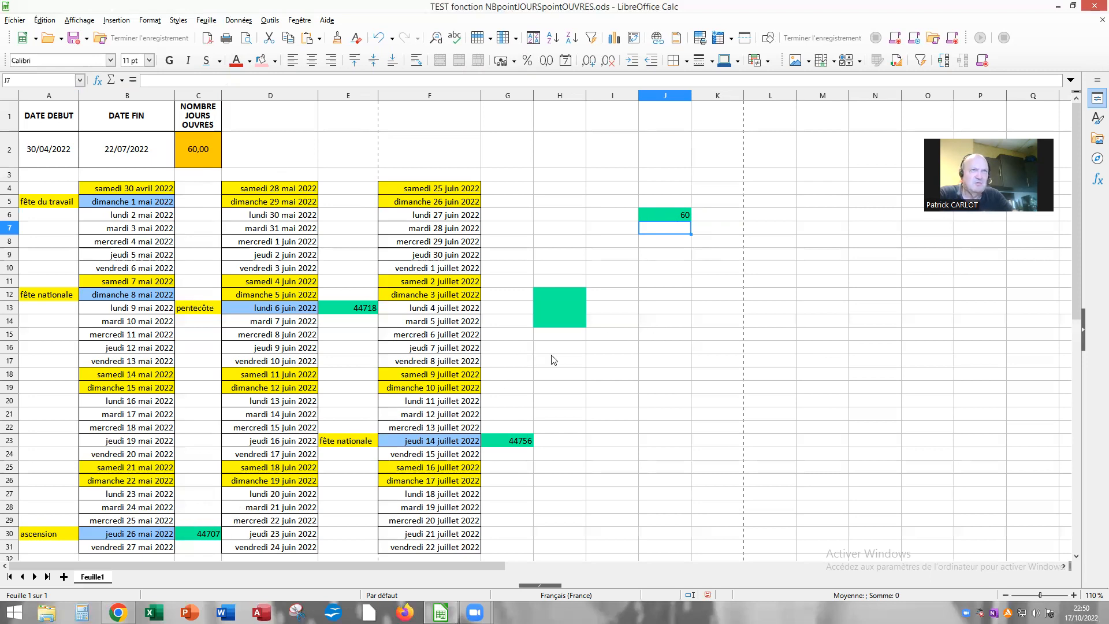
- Copy the Ascension date from cell B30 and paste it with its formatting into the green cell H12
left_click(554, 296)
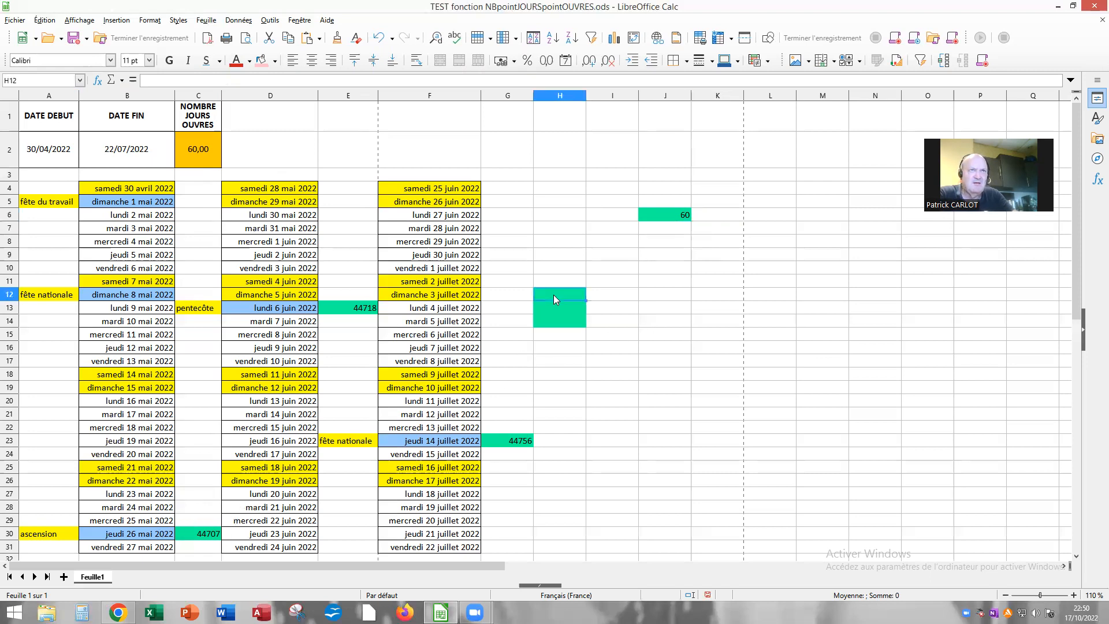
left_click(129, 535)
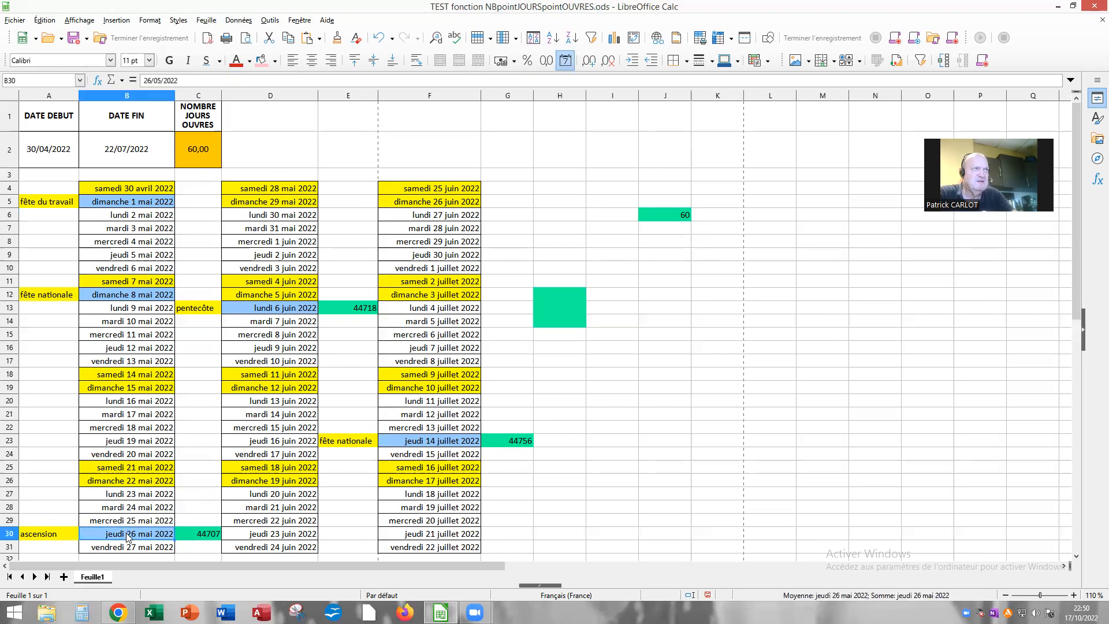
right_click(127, 536)
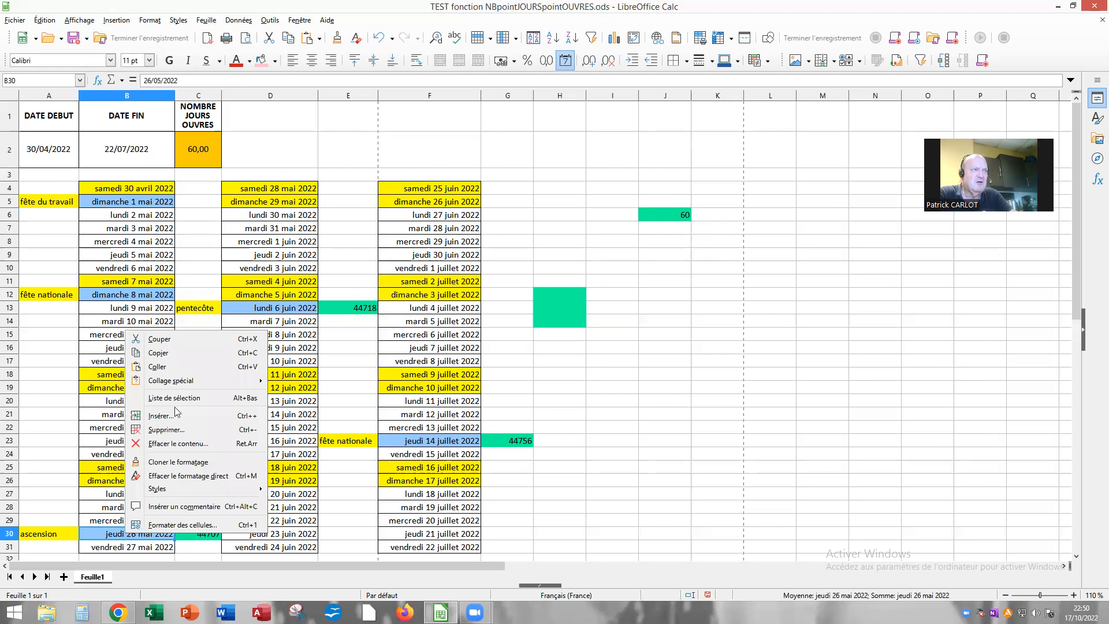
left_click(177, 357)
left_click(562, 293)
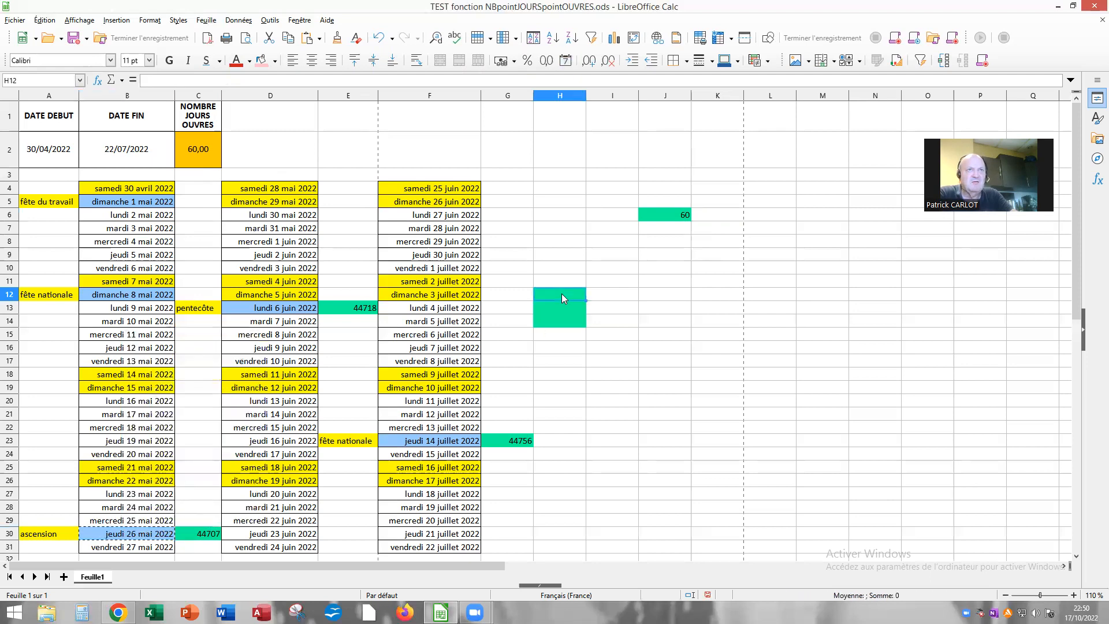
right_click(562, 294)
left_click(595, 331)
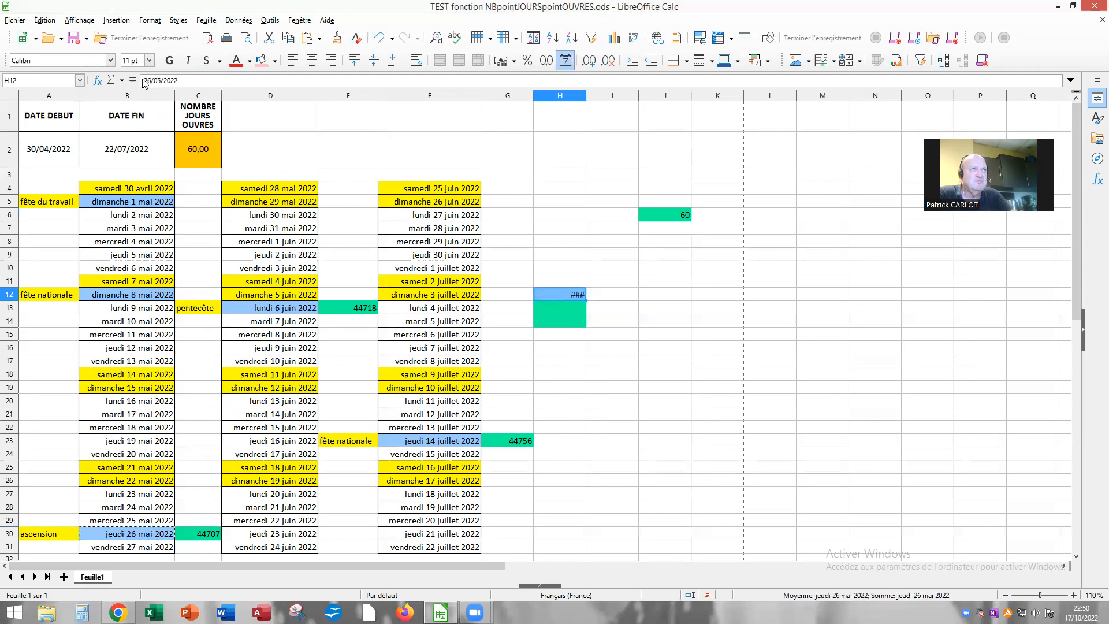
- Clear the pasted date from H12 and clone the green formatting of cell H14 onto it
left_click_drag(146, 80, 184, 80)
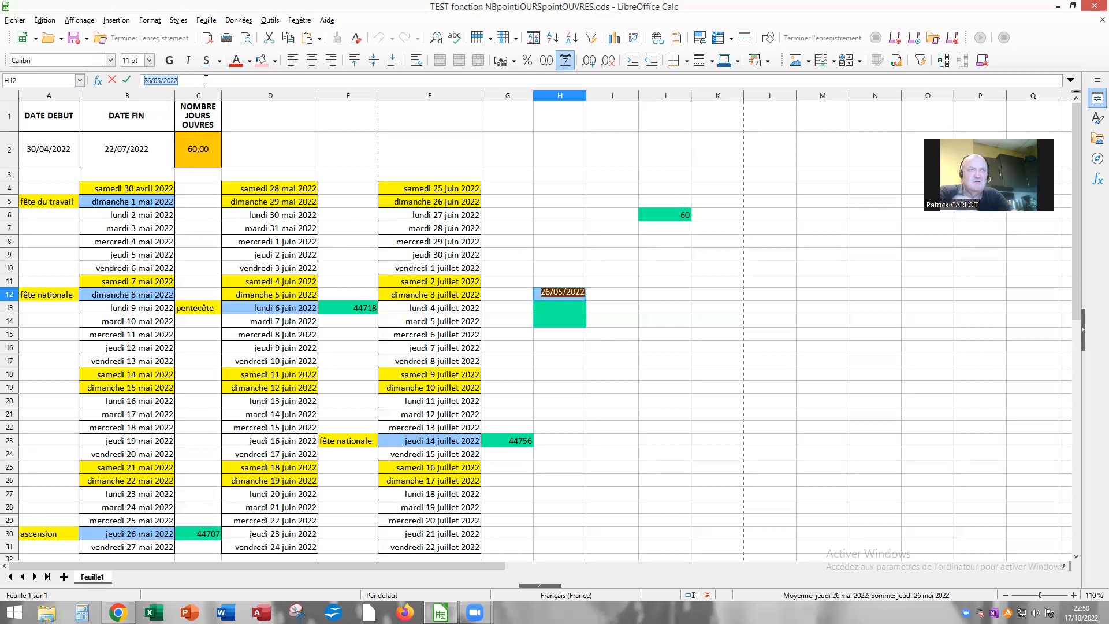
key("BackSpace")
left_click(573, 378)
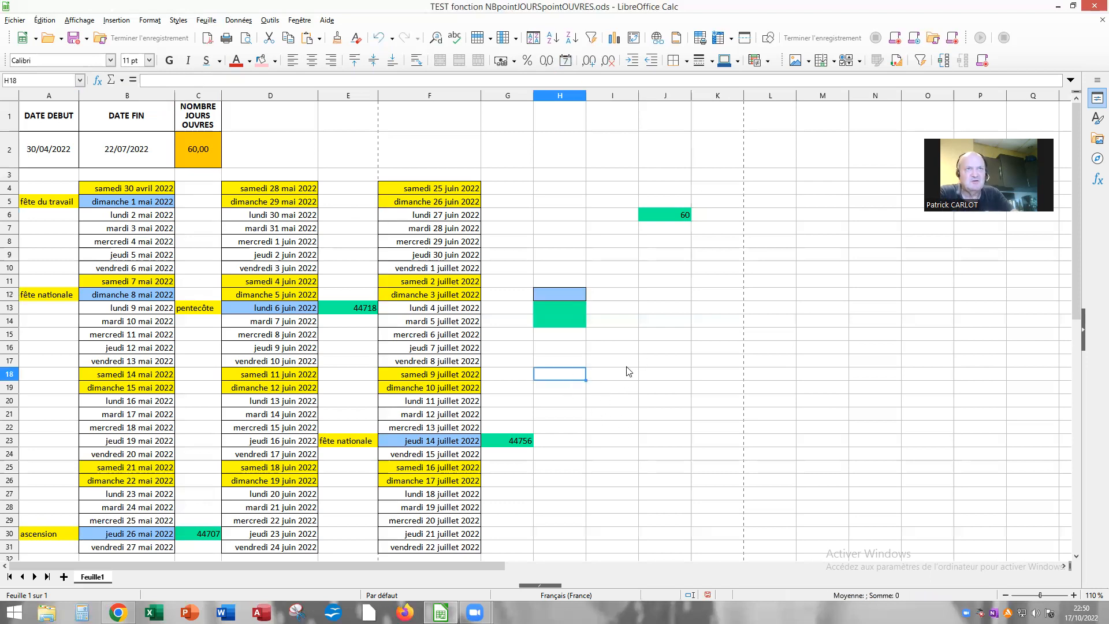
left_click(558, 323)
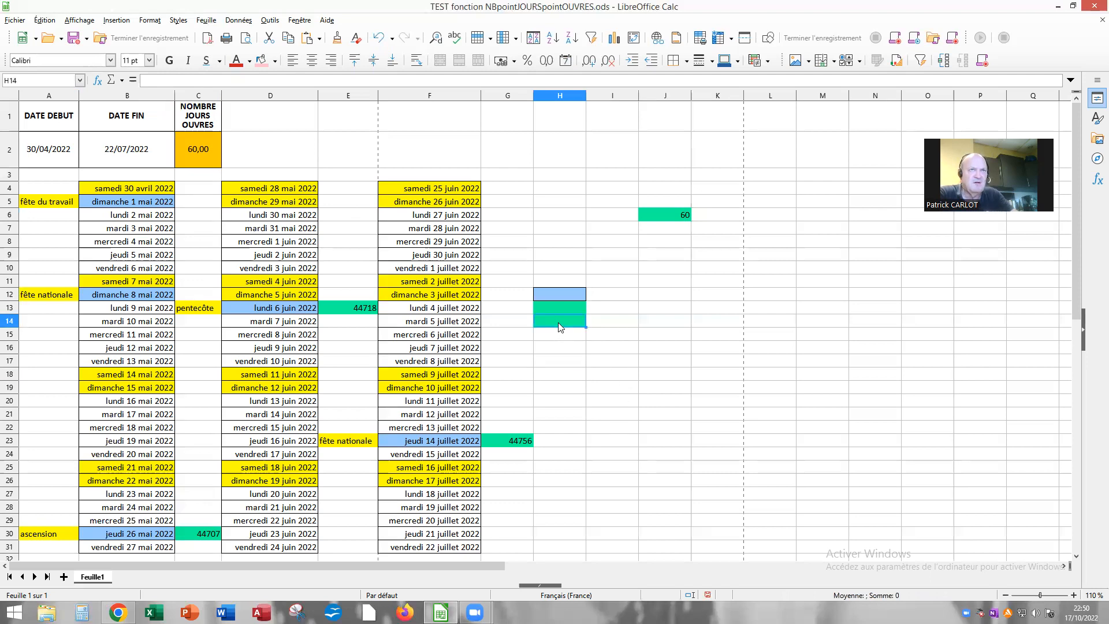
left_click(337, 38)
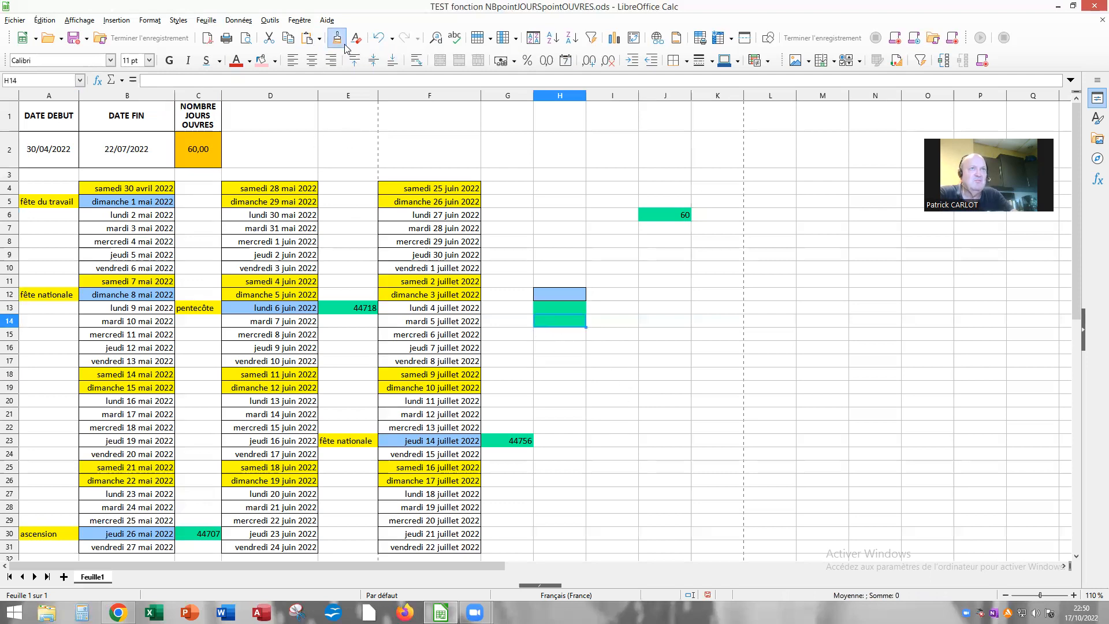
left_click(567, 293)
left_click_drag(613, 375, 613, 386)
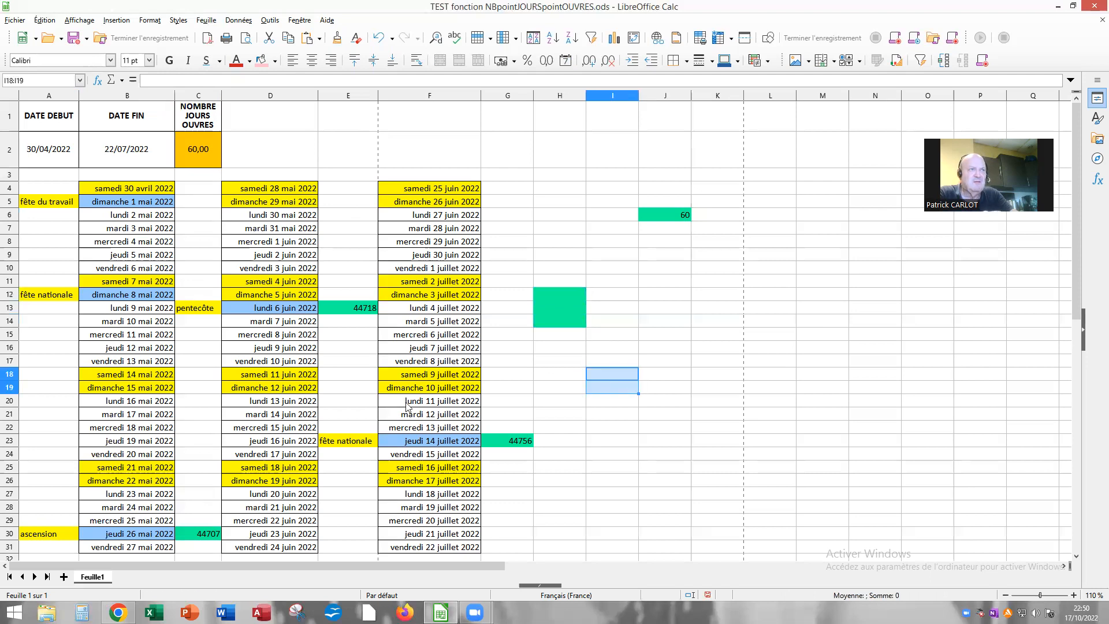
- Copy the Ascension date in cell B30
left_click(135, 537)
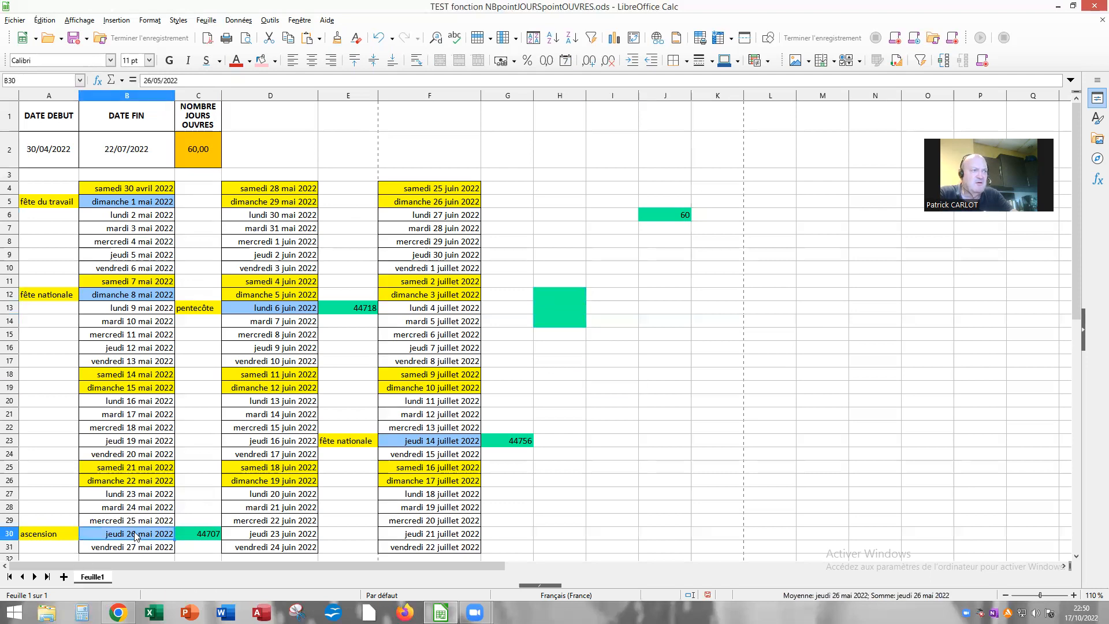
right_click(135, 537)
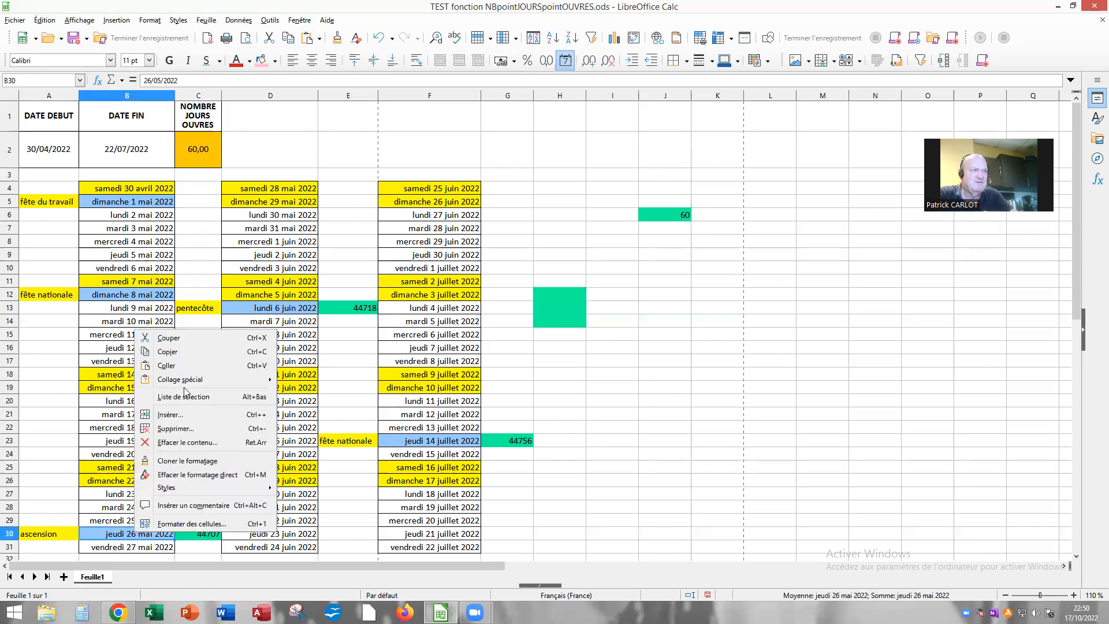
left_click(183, 353)
- Try to paste the copied Ascension date into H12 as Nombre only, and undo the paste
left_click(561, 292)
right_click(561, 292)
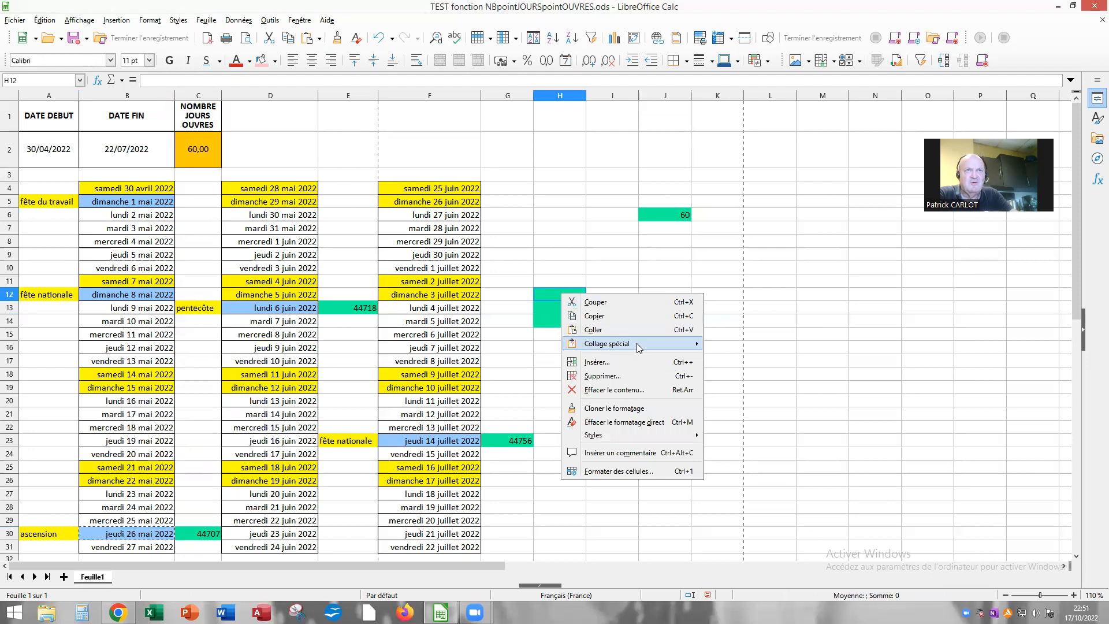
mouse_move(638, 343)
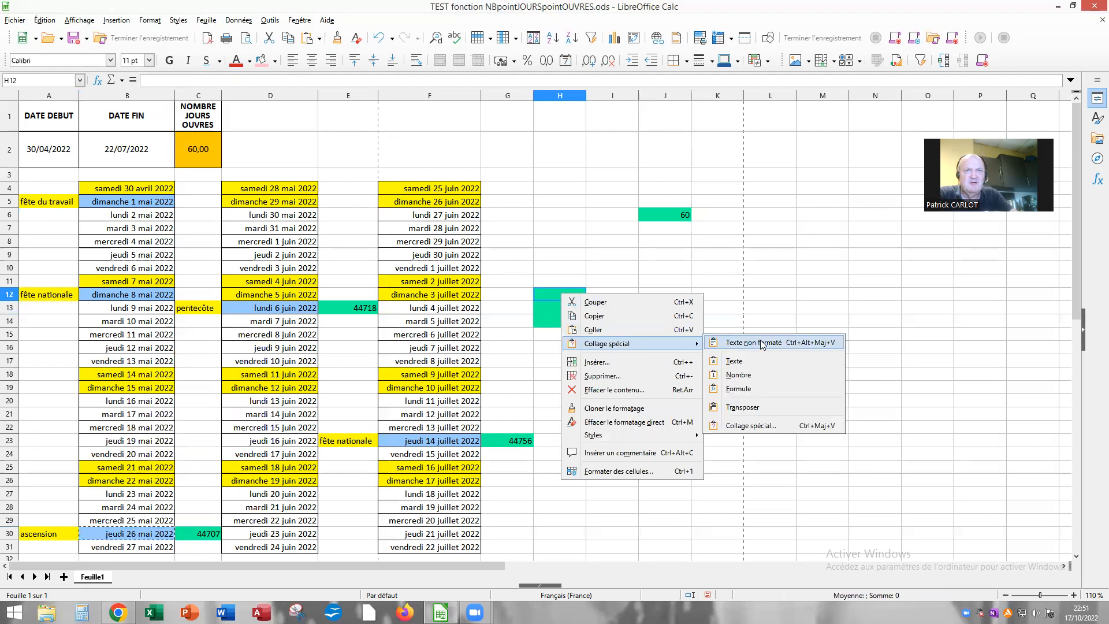
left_click(737, 375)
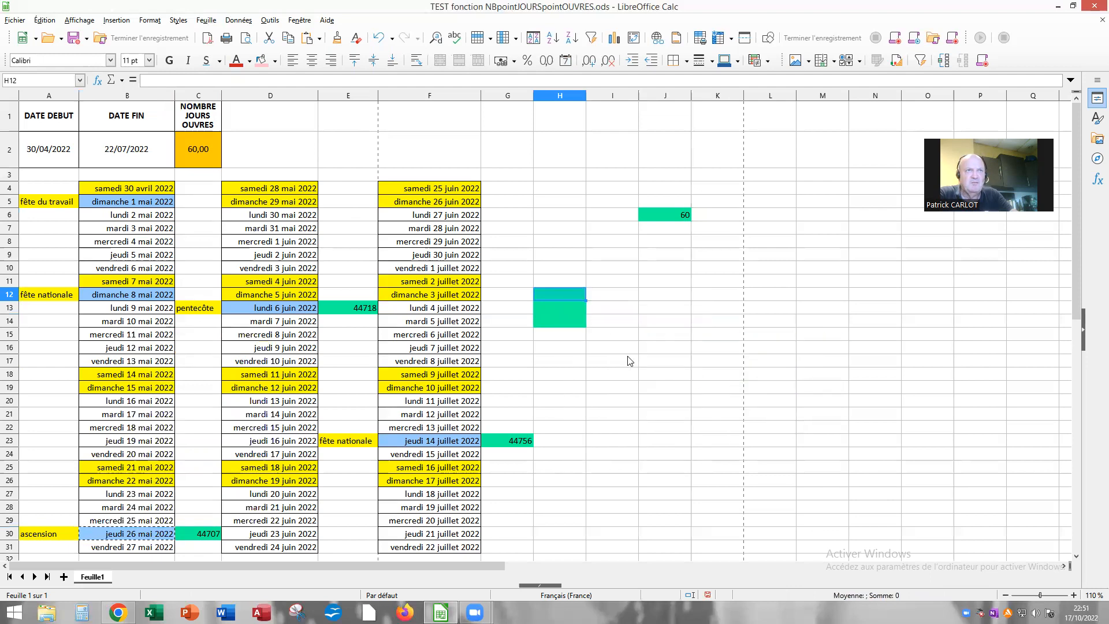
left_click(384, 40)
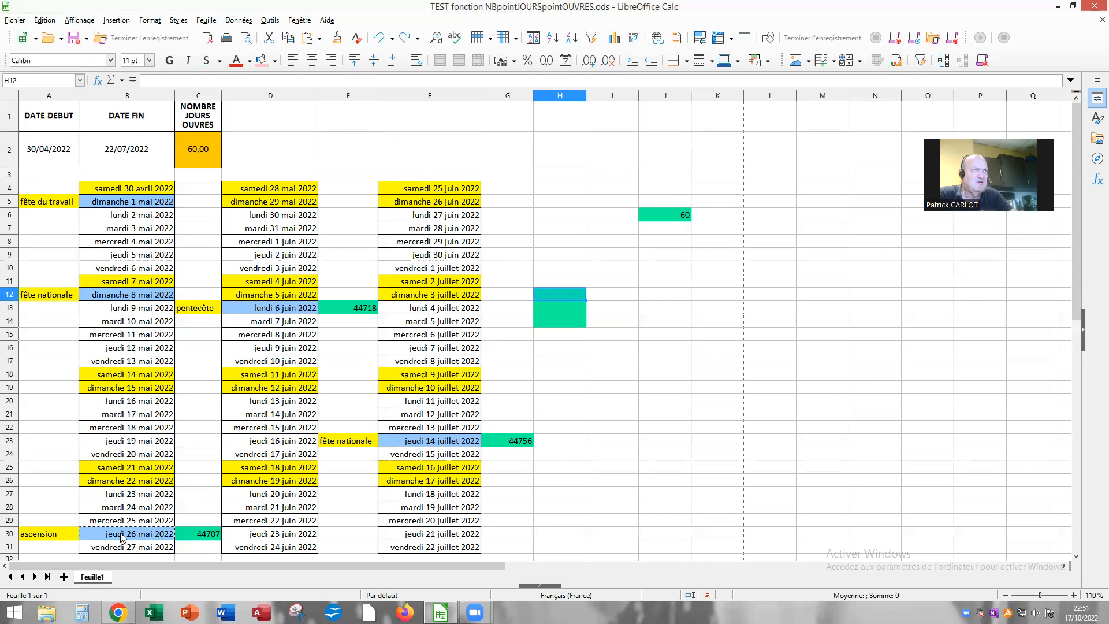
- In Collage spécial for H12, untick Texte and Date & heure, and paste the copied Ascension date with the Valeurs seulement preset
right_click(557, 295)
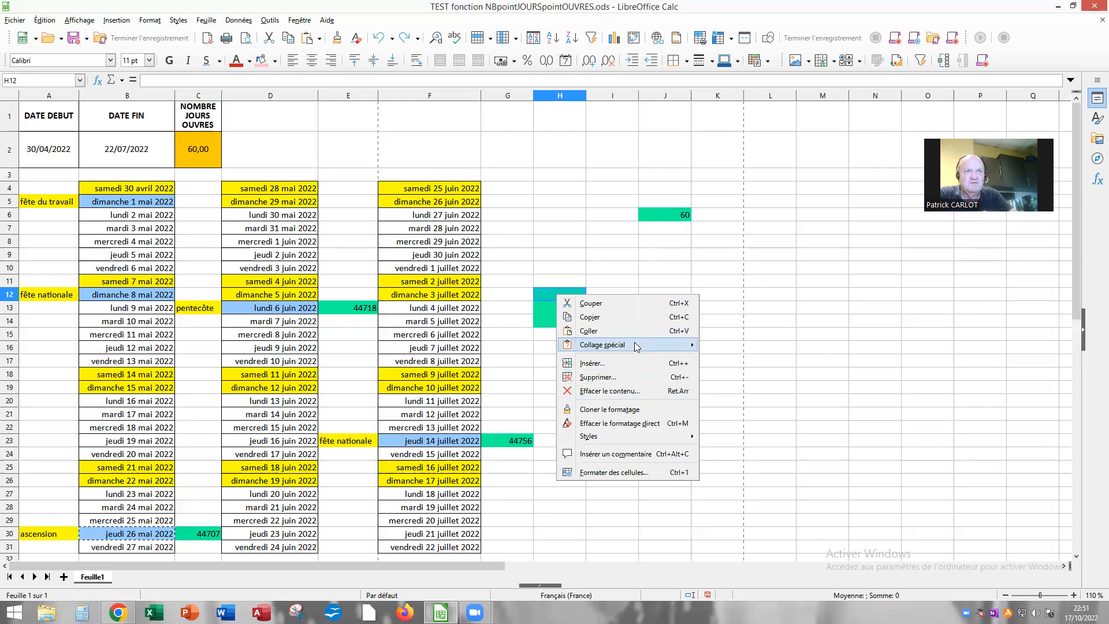
mouse_move(635, 345)
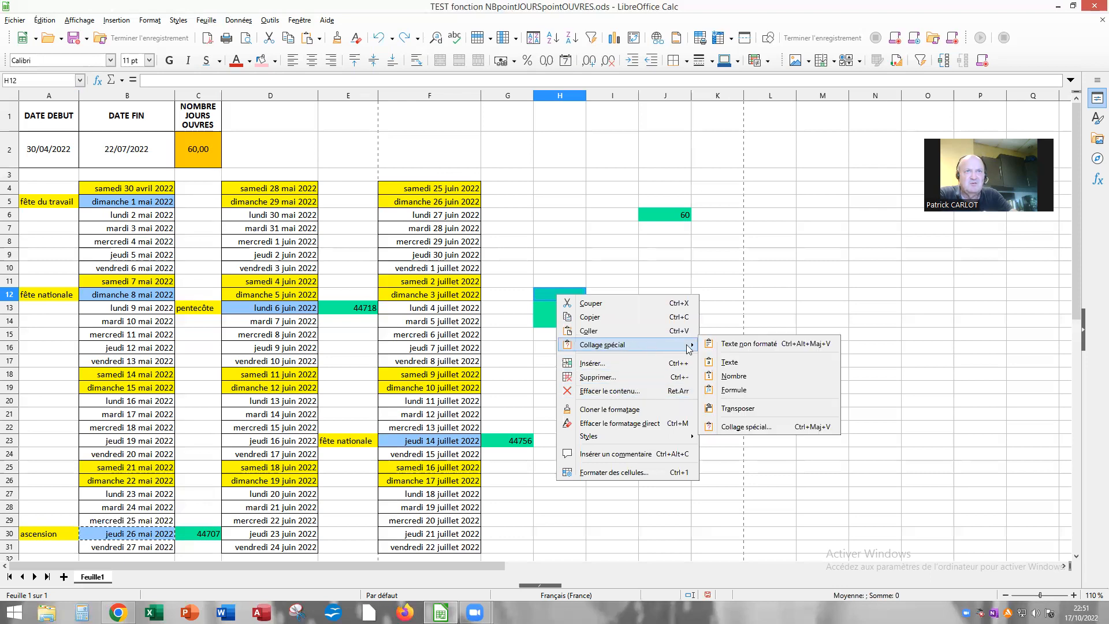
left_click(758, 432)
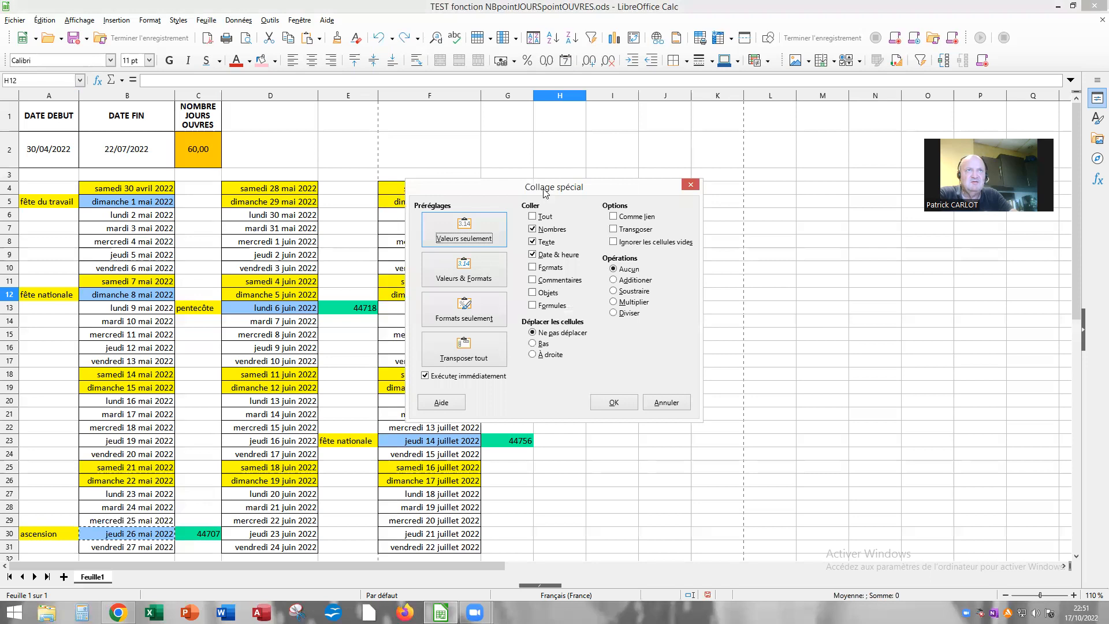
left_click_drag(546, 190, 750, 261)
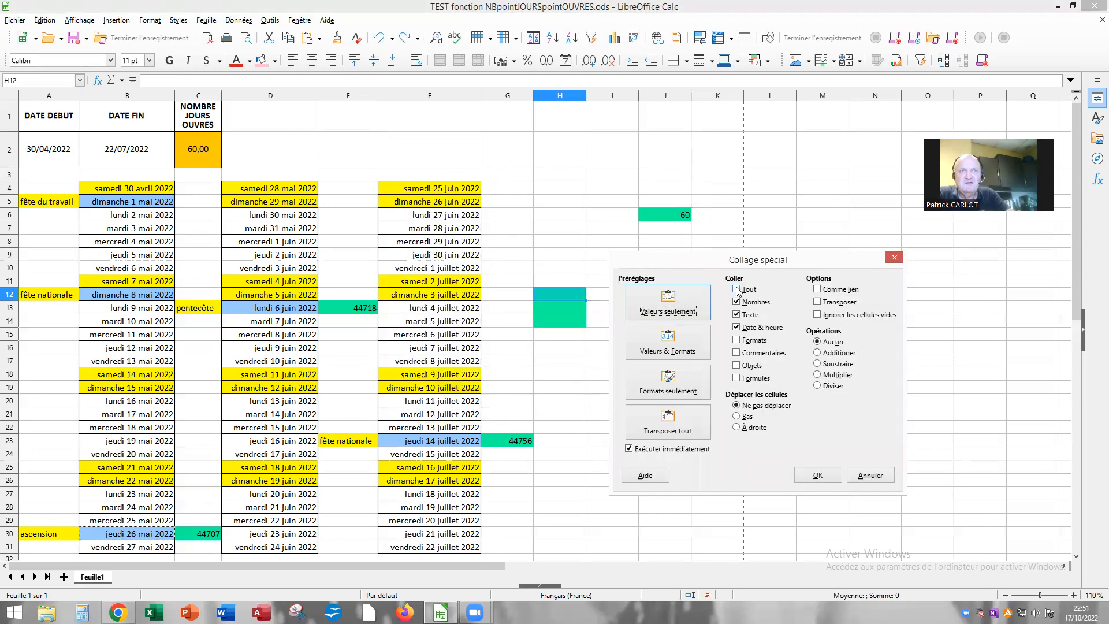
left_click(737, 315)
left_click(738, 327)
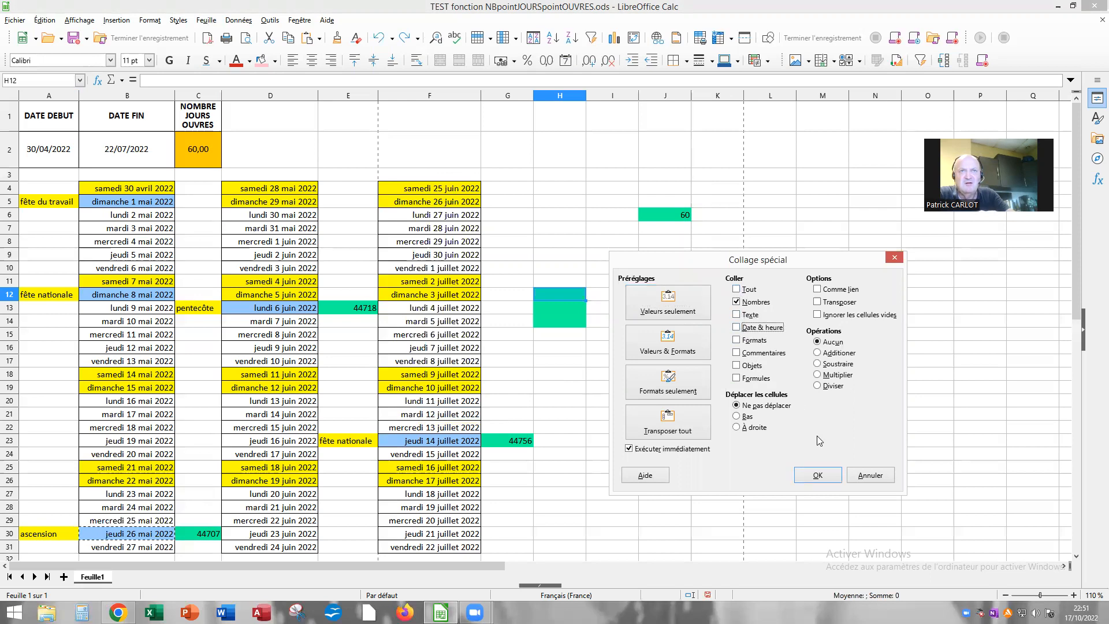
left_click(664, 312)
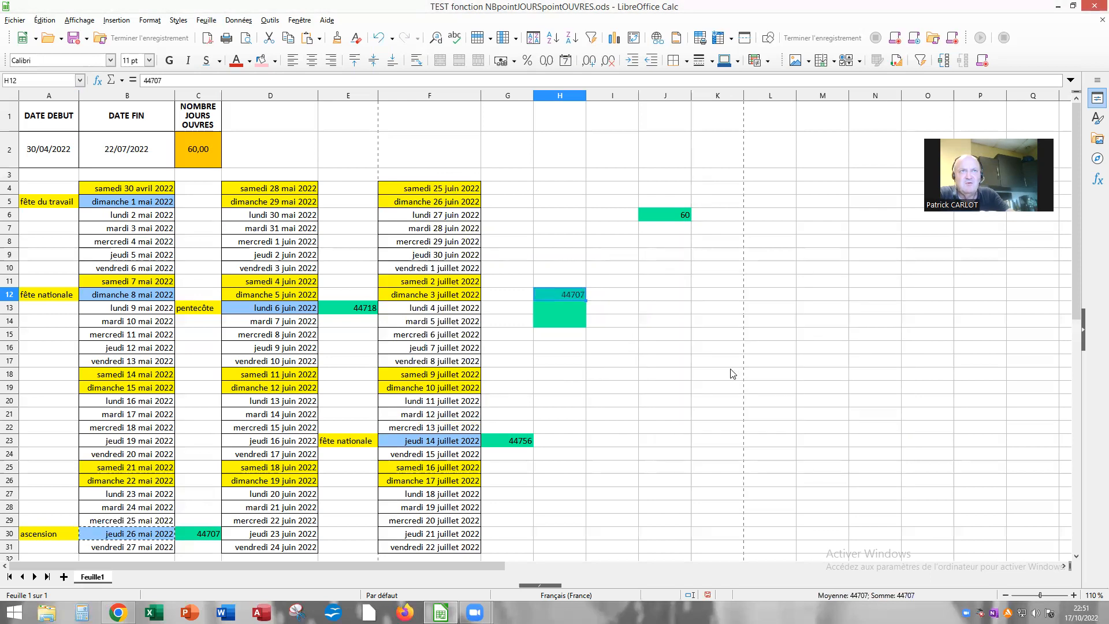
left_click(590, 390)
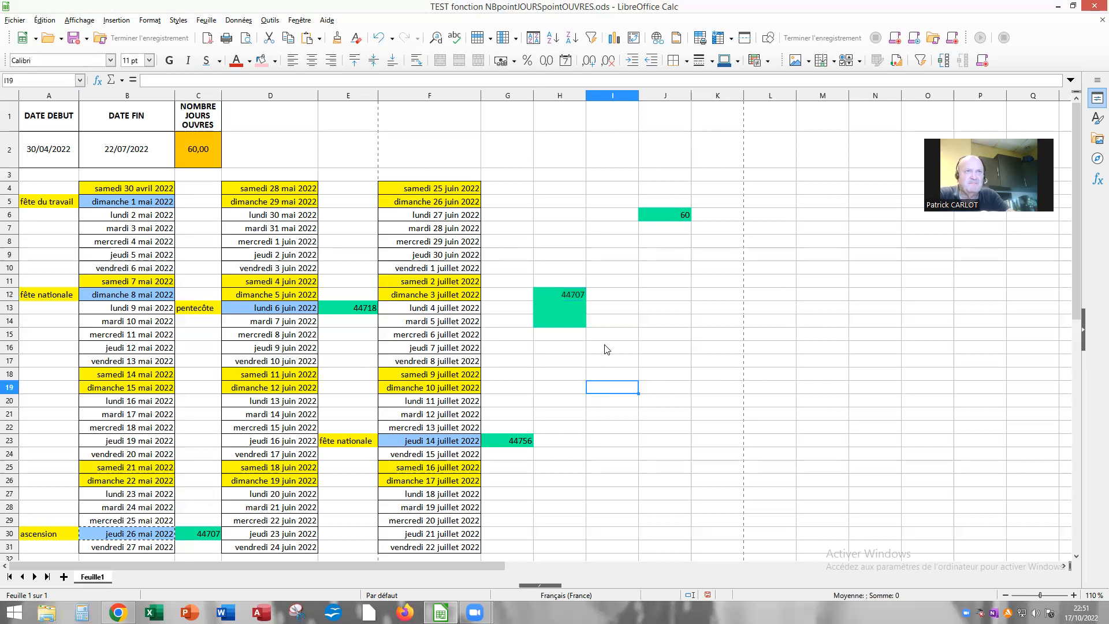
- Clone the formatting of cell H12 onto cell H13
left_click(554, 292)
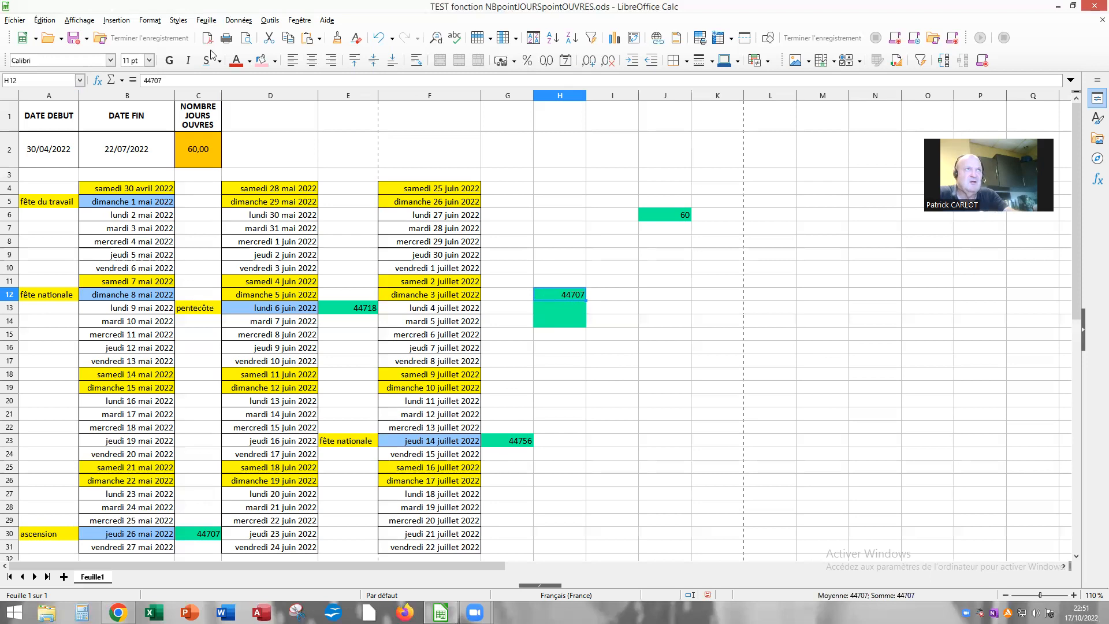
left_click(337, 38)
left_click_drag(564, 309, 565, 312)
left_click(635, 347)
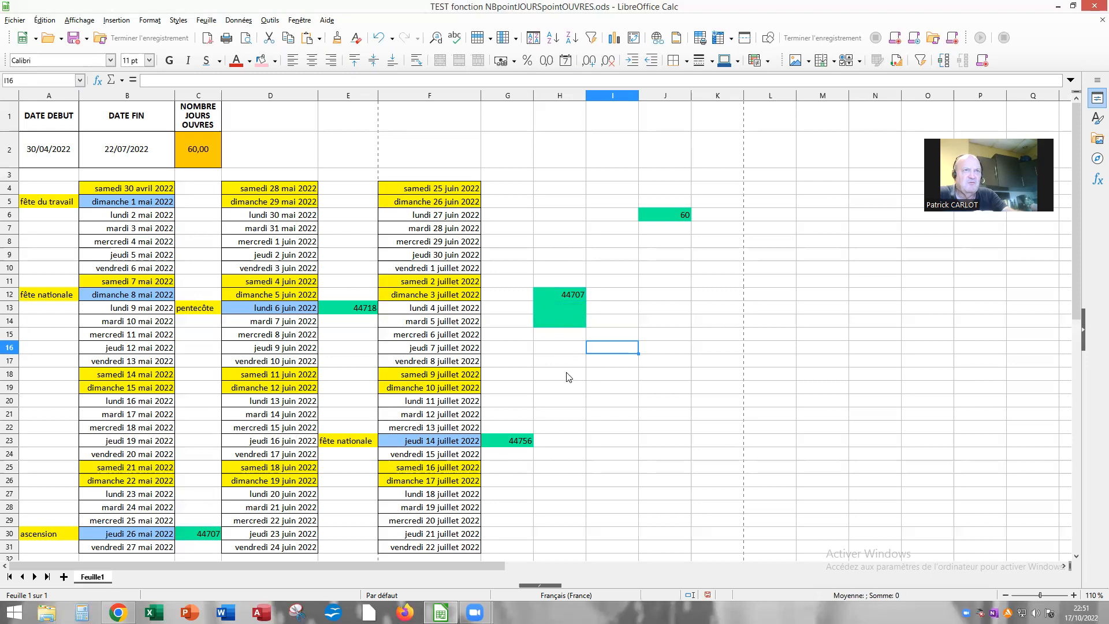
- Copy the Pentecost date in cell D13
left_click(273, 308)
right_click(273, 308)
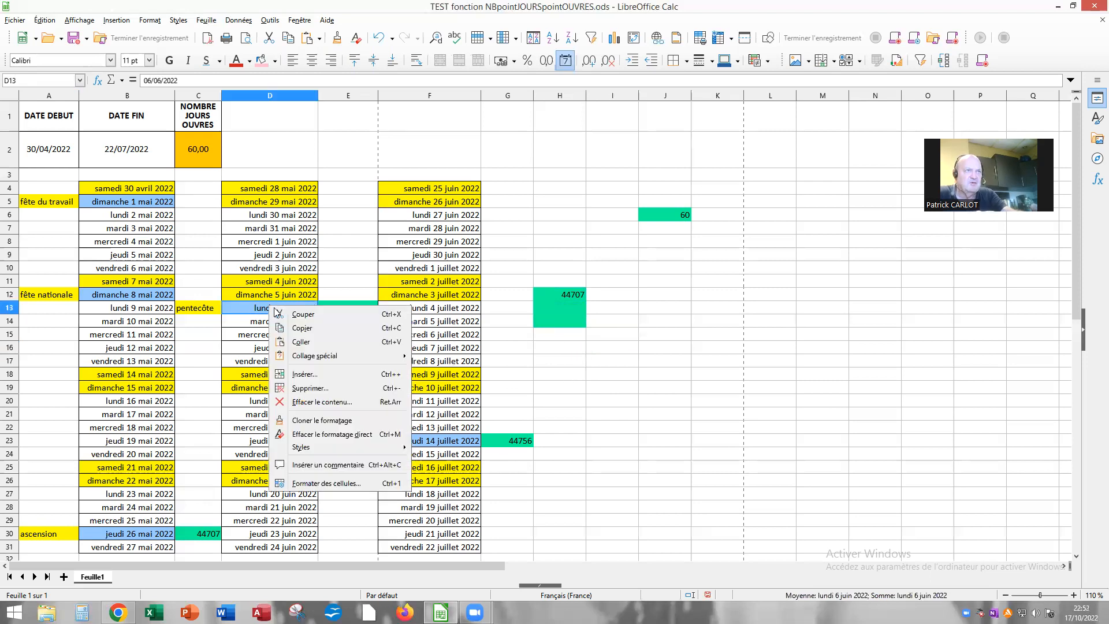
left_click(301, 328)
- Try a regular paste of the copied Pentecost date into H13, and undo it
left_click(543, 306)
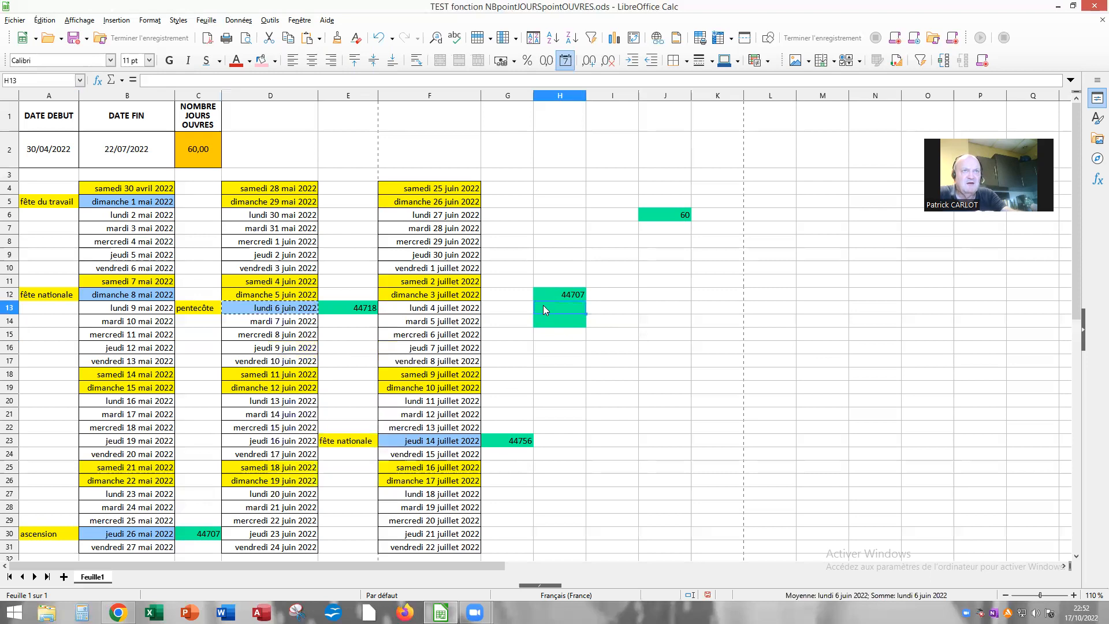
right_click(543, 306)
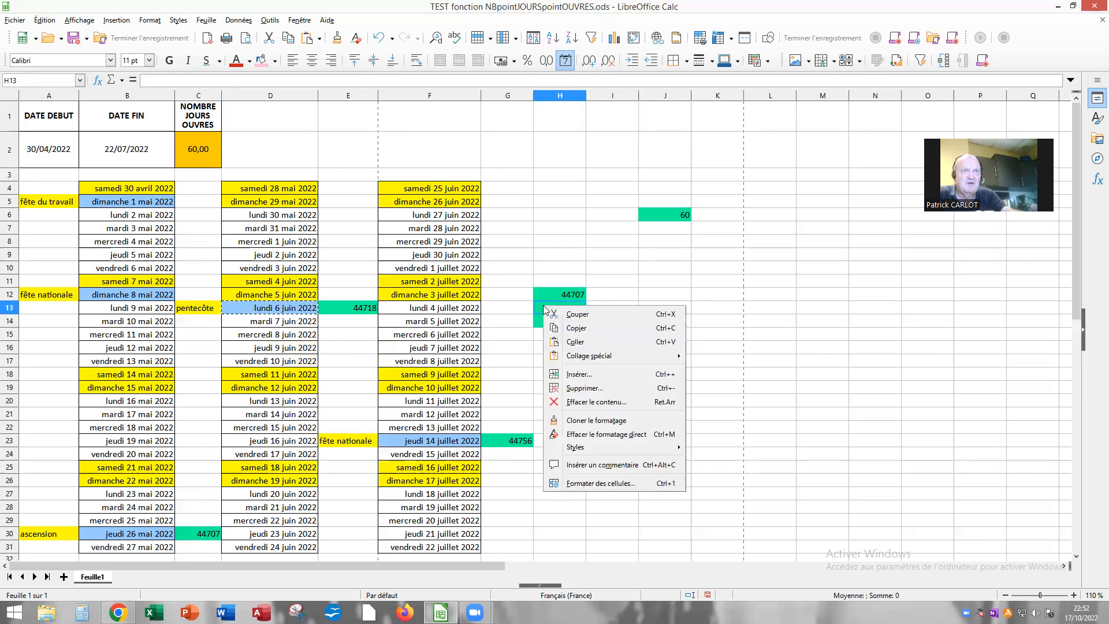
left_click(585, 346)
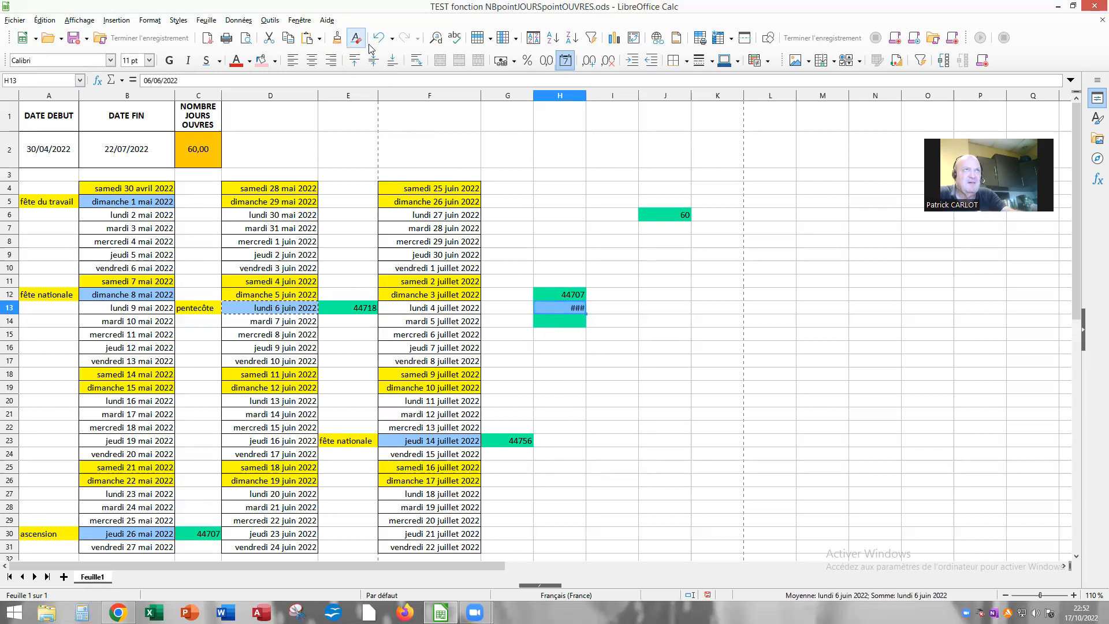
key("ctrl+z")
left_click(659, 361)
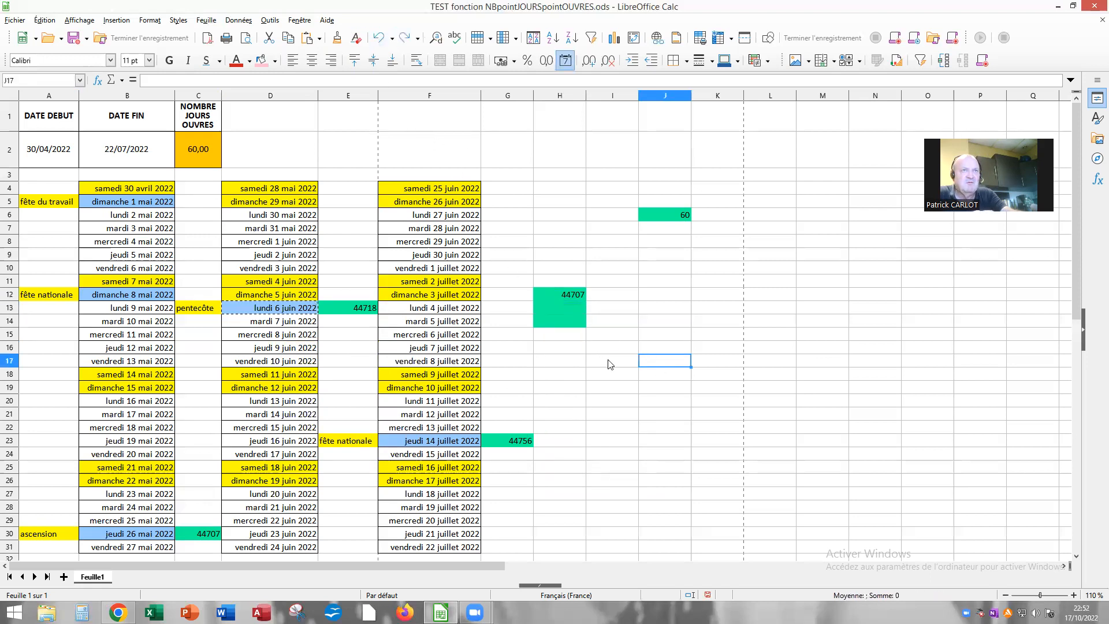
- Paste the copied Pentecost date into H13 through Collage spécial, with Texte and Date & heure unticked, using the Valeurs seulement preset
left_click(548, 309)
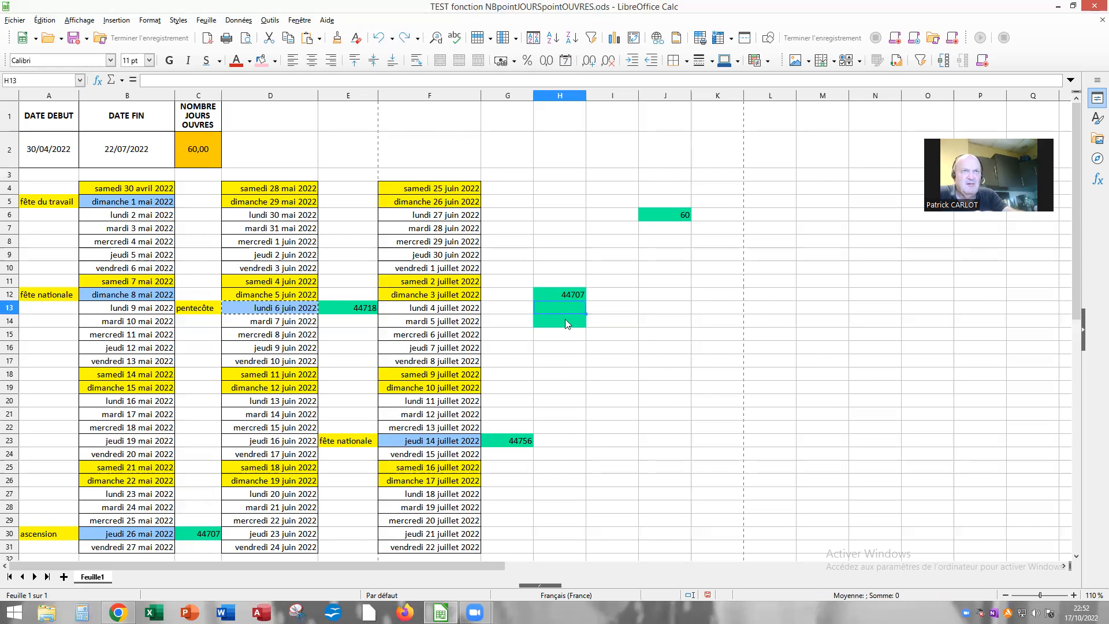
right_click(556, 305)
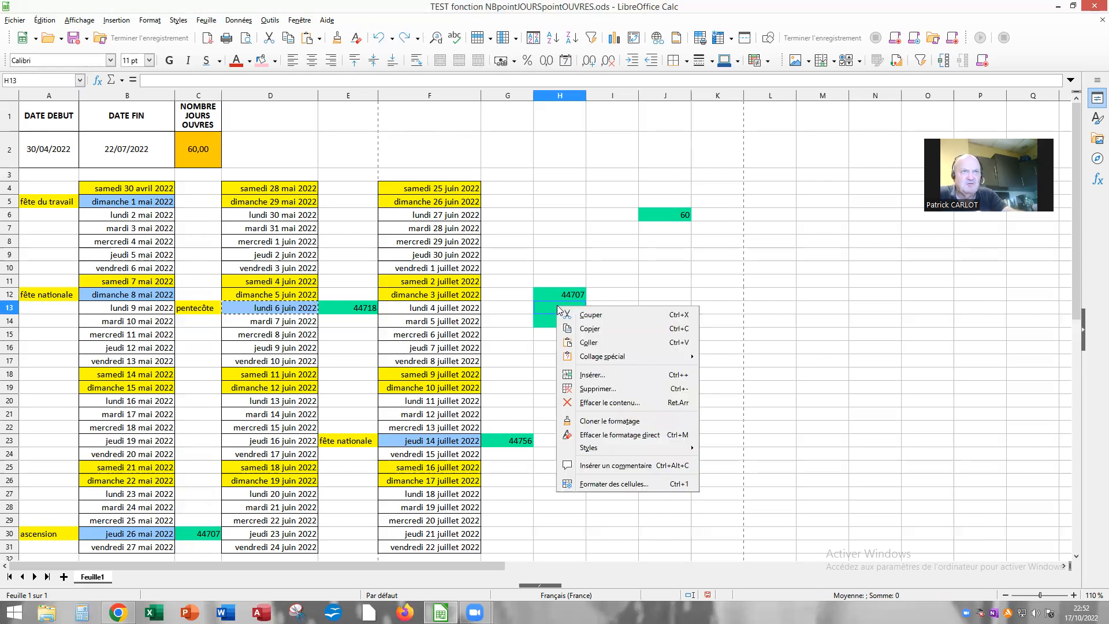
mouse_move(692, 359)
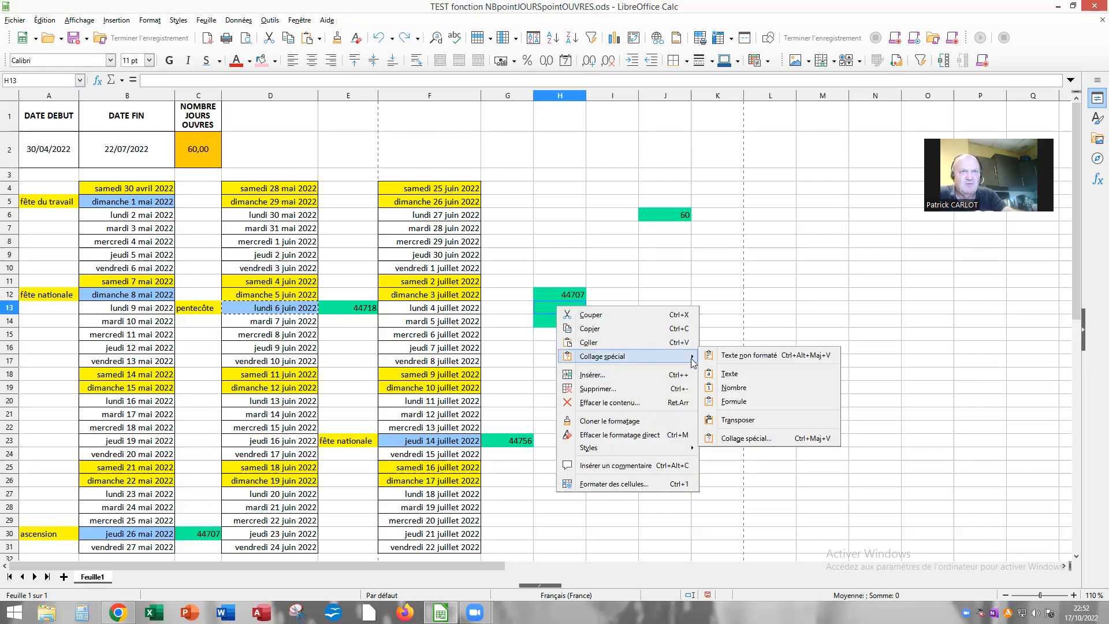
left_click(753, 439)
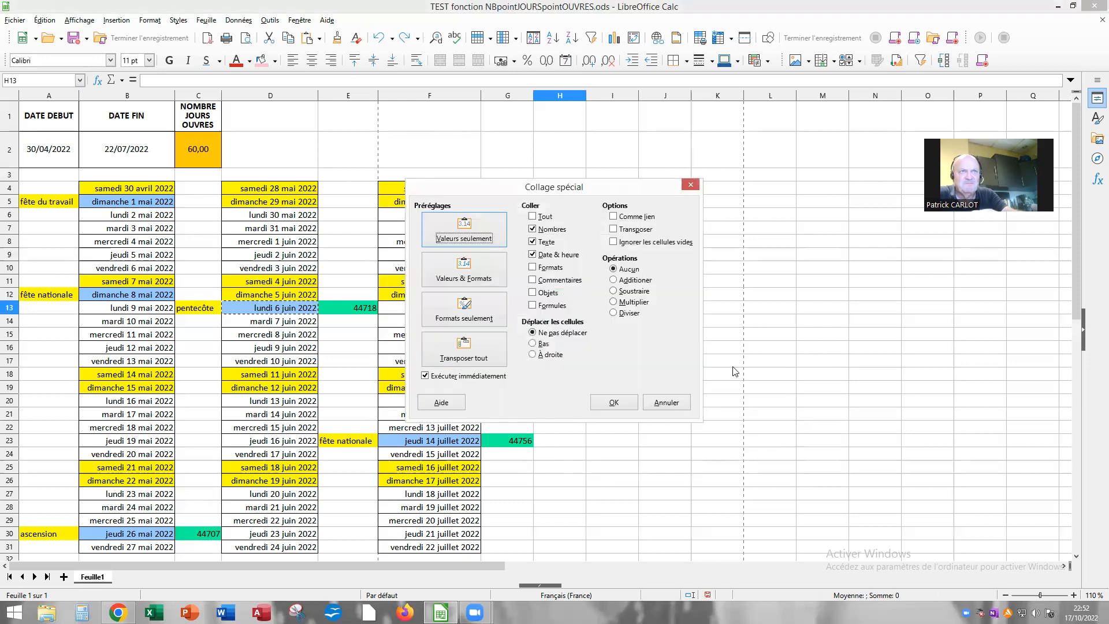
left_click_drag(576, 190, 781, 263)
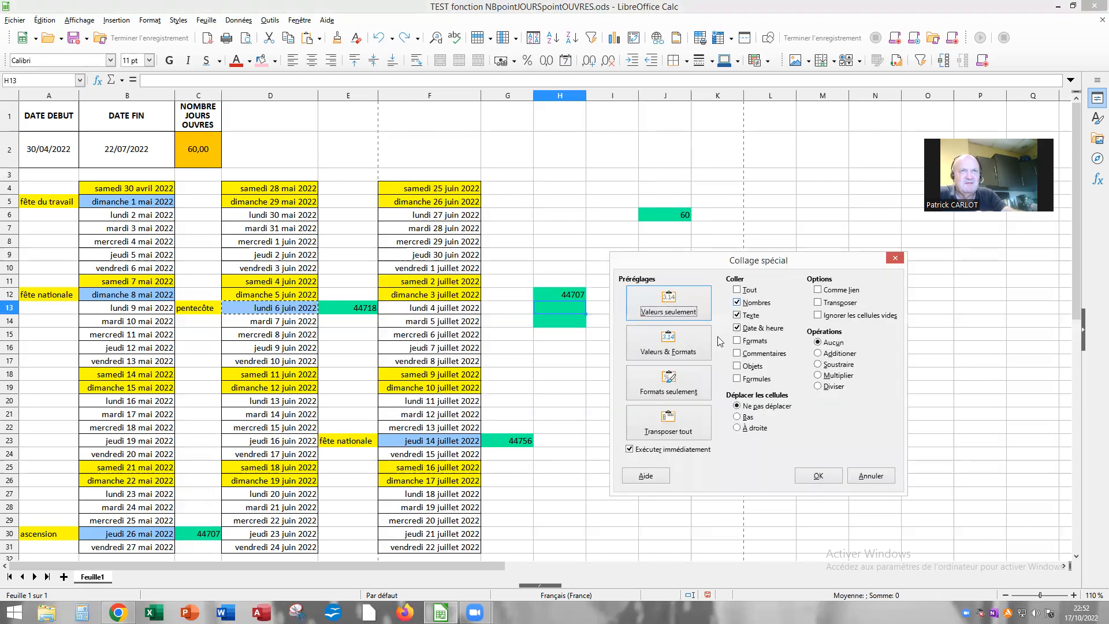
left_click(738, 315)
left_click(737, 328)
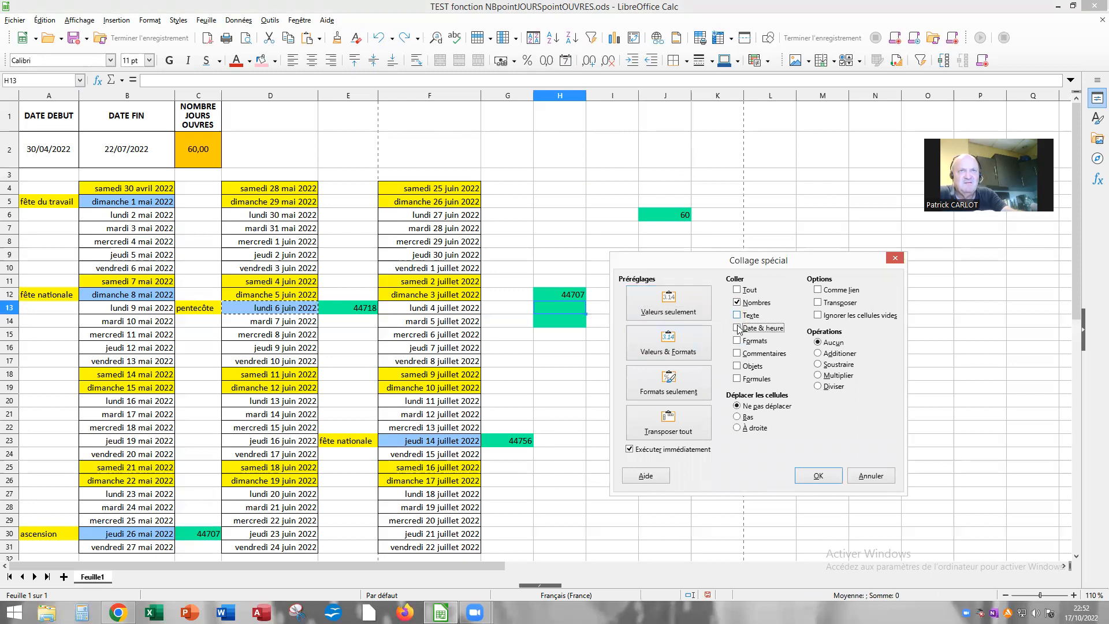
left_click(677, 312)
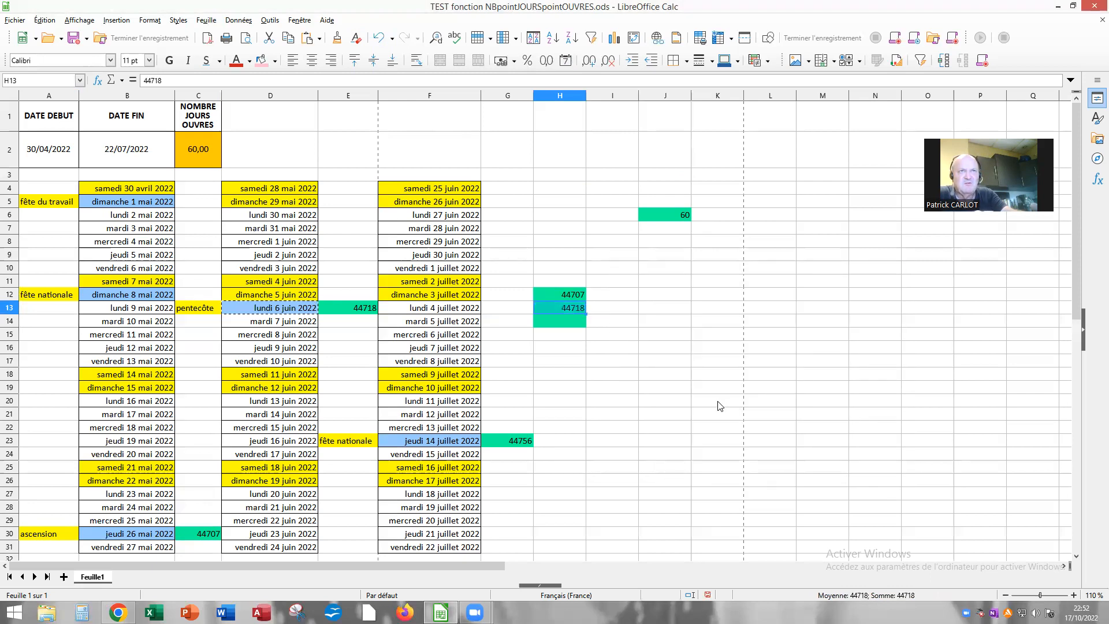
- Copy the 14 July national holiday date in cell F23
left_click(560, 320)
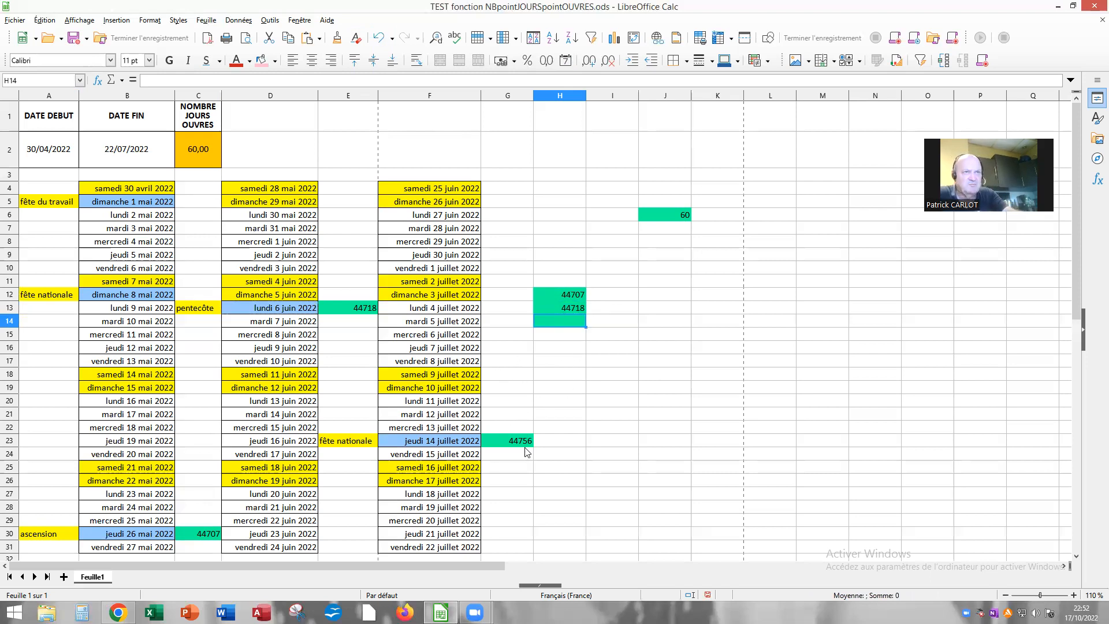
left_click(438, 443)
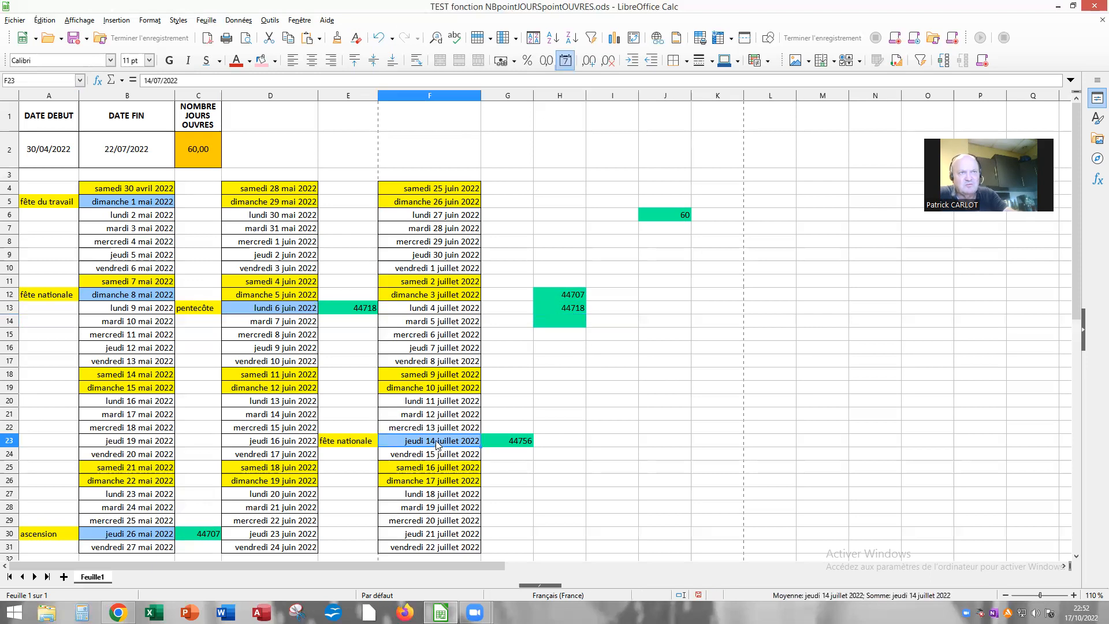
right_click(437, 443)
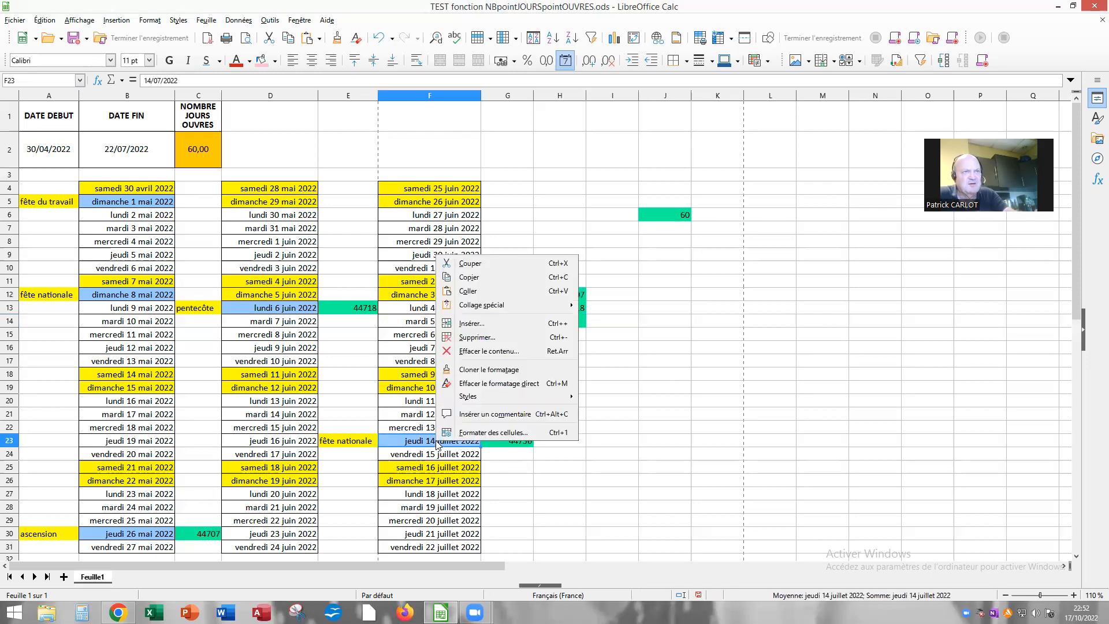
left_click(484, 276)
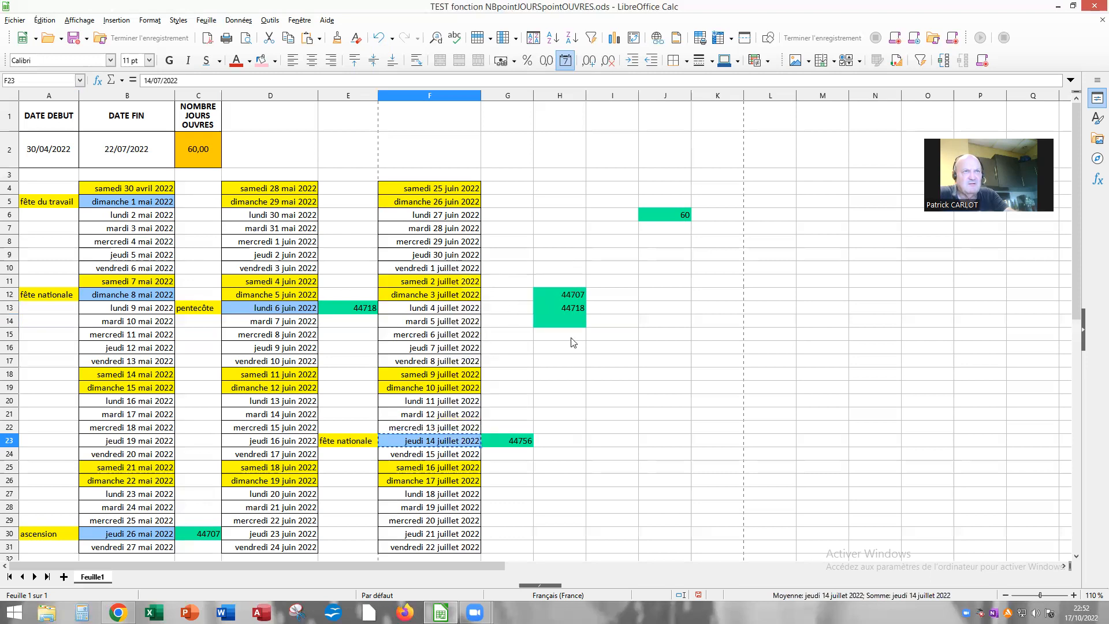
- Paste the copied 14 July date into H14 through Collage spécial, with Texte and Date & heure unticked, using the Valeurs seulement preset
left_click(561, 321)
right_click(560, 321)
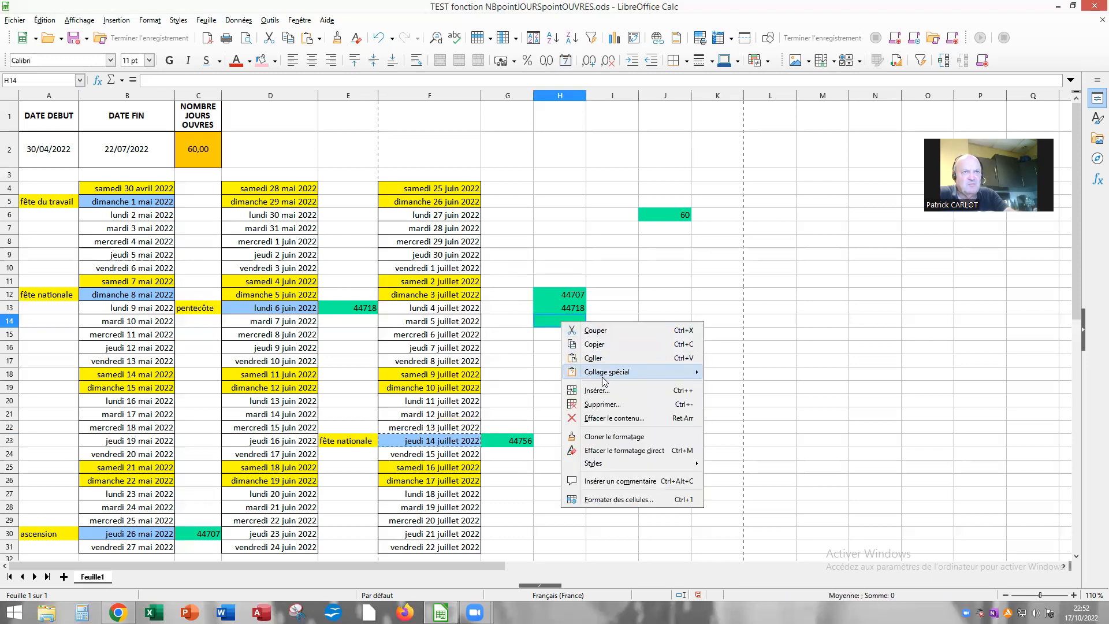
mouse_move(606, 373)
left_click(774, 455)
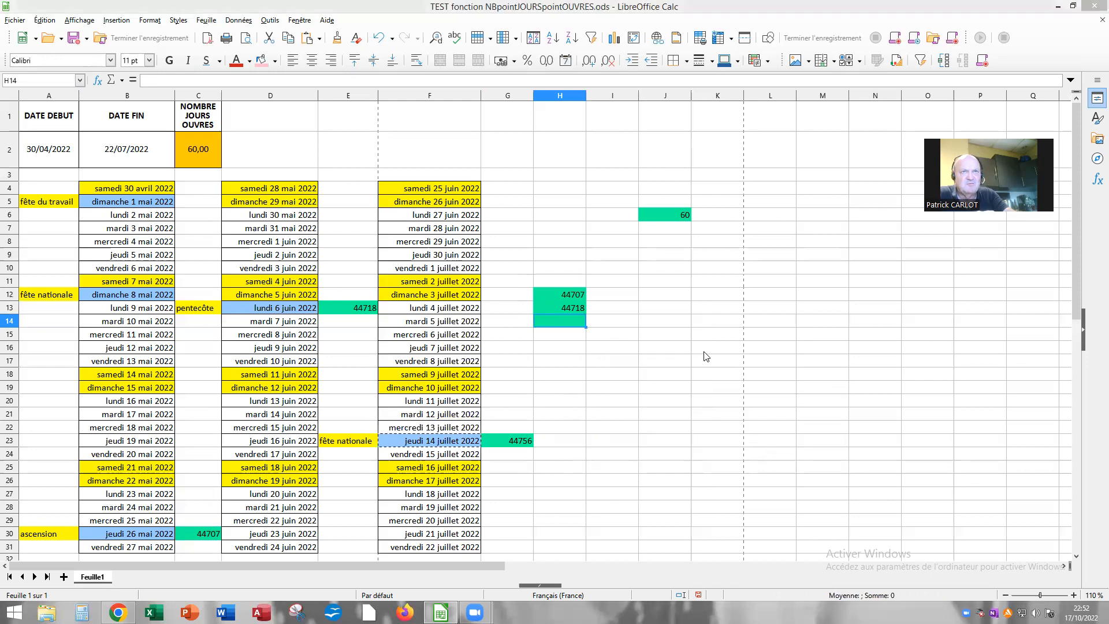
left_click_drag(567, 192, 763, 240)
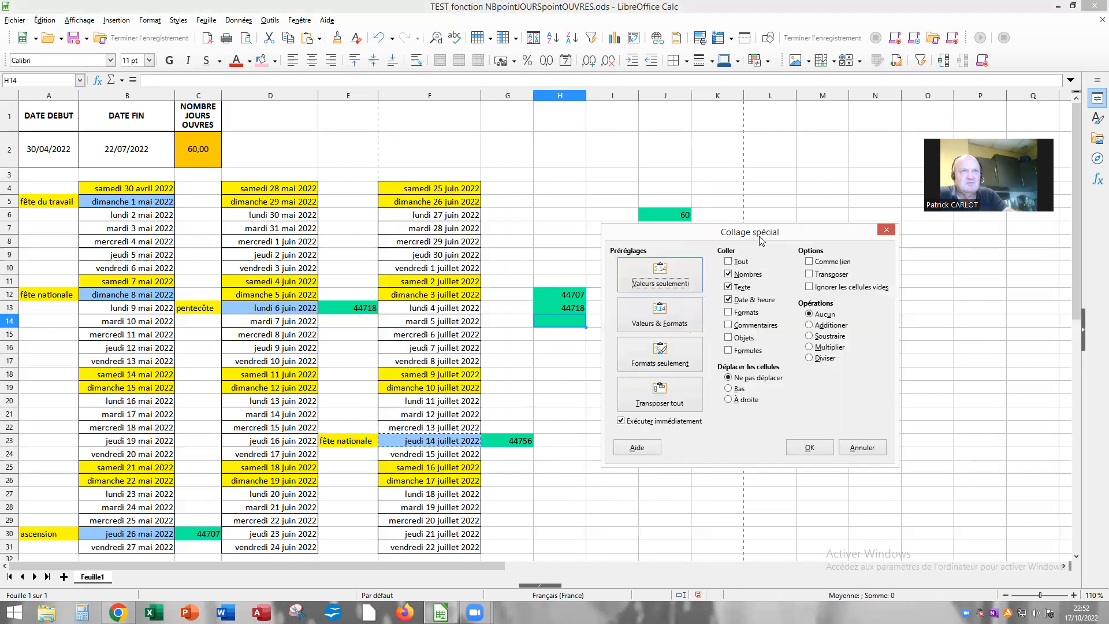
left_click(730, 290)
left_click(732, 303)
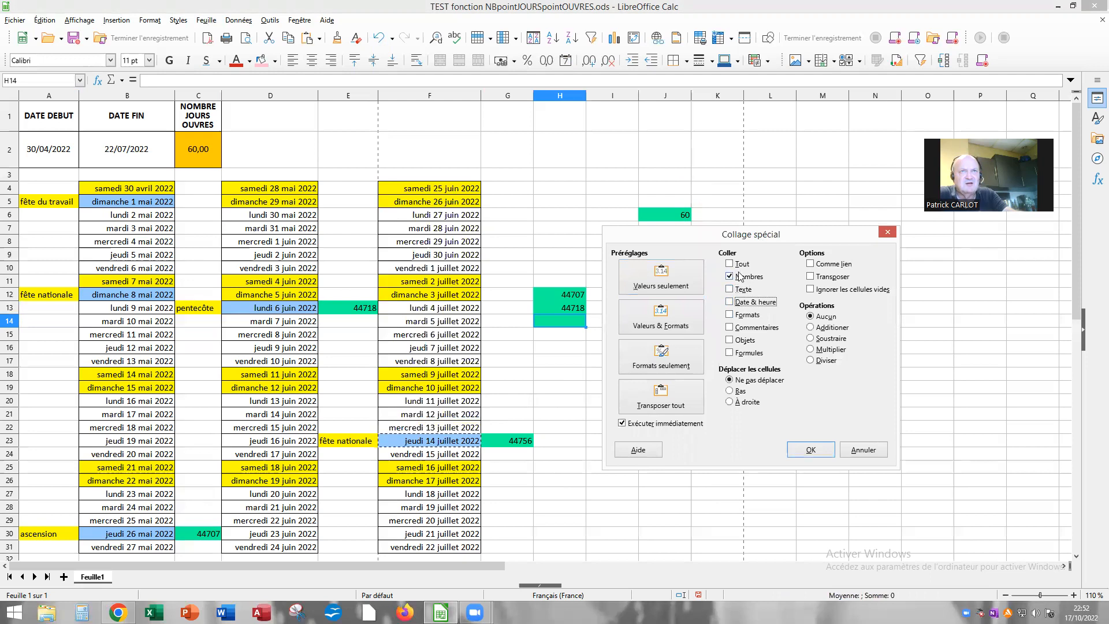
left_click(669, 287)
left_click(631, 427)
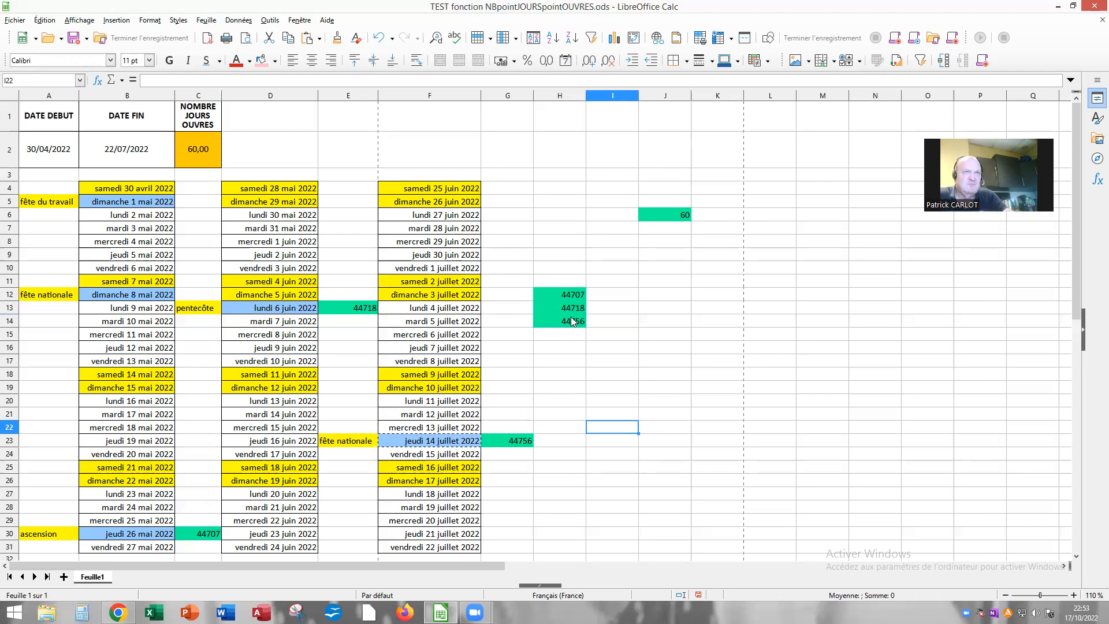
key("Escape")
- Add the holiday range H12:H14 as third argument of the formula in J6, giving =NB.JOURS.OUVRES(A2;B2;H12:H14)
left_click(197, 152)
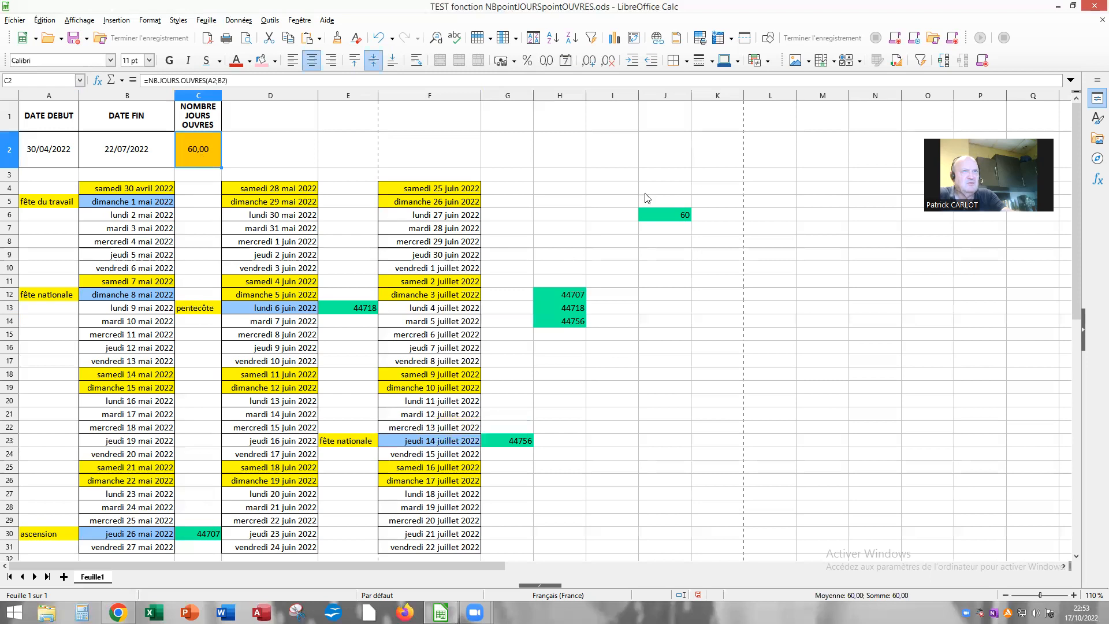
left_click(667, 215)
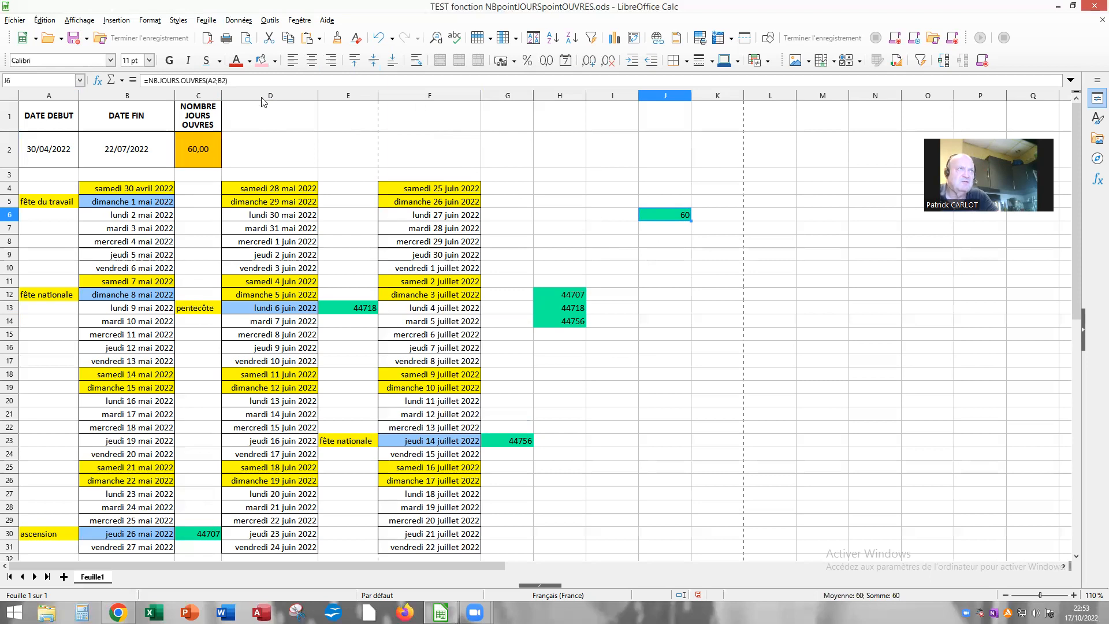
left_click(226, 79)
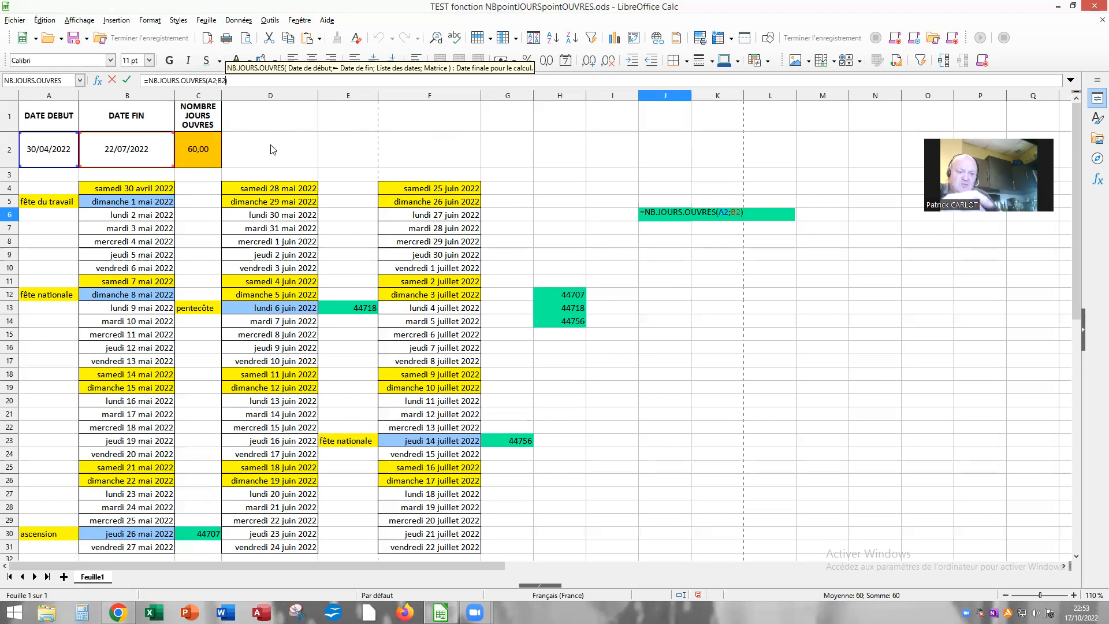
type(";")
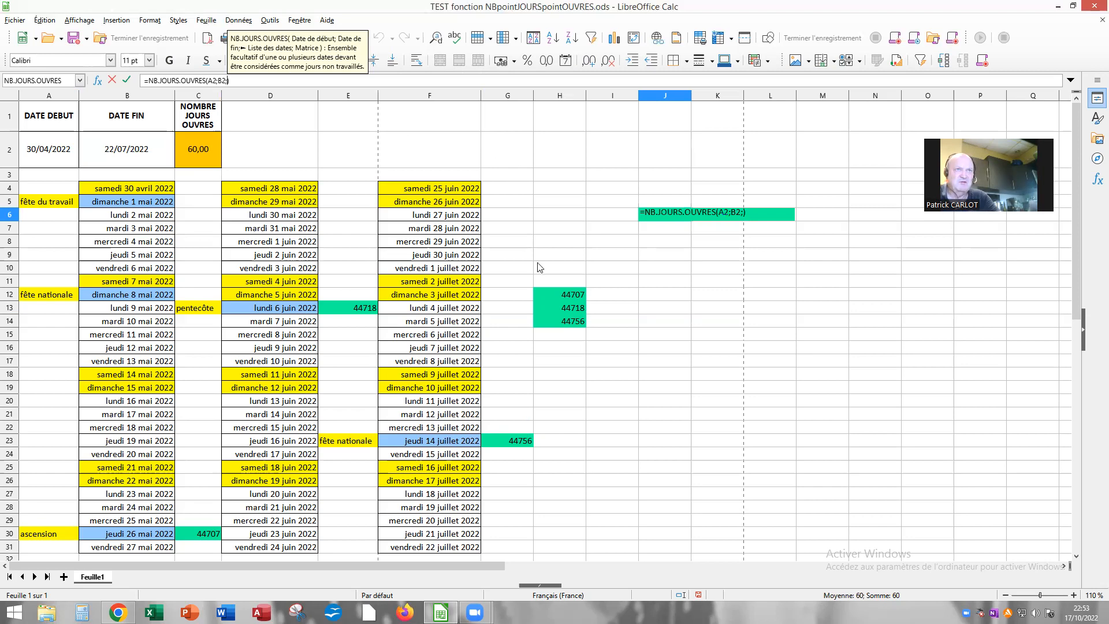
left_click_drag(559, 297, 551, 319)
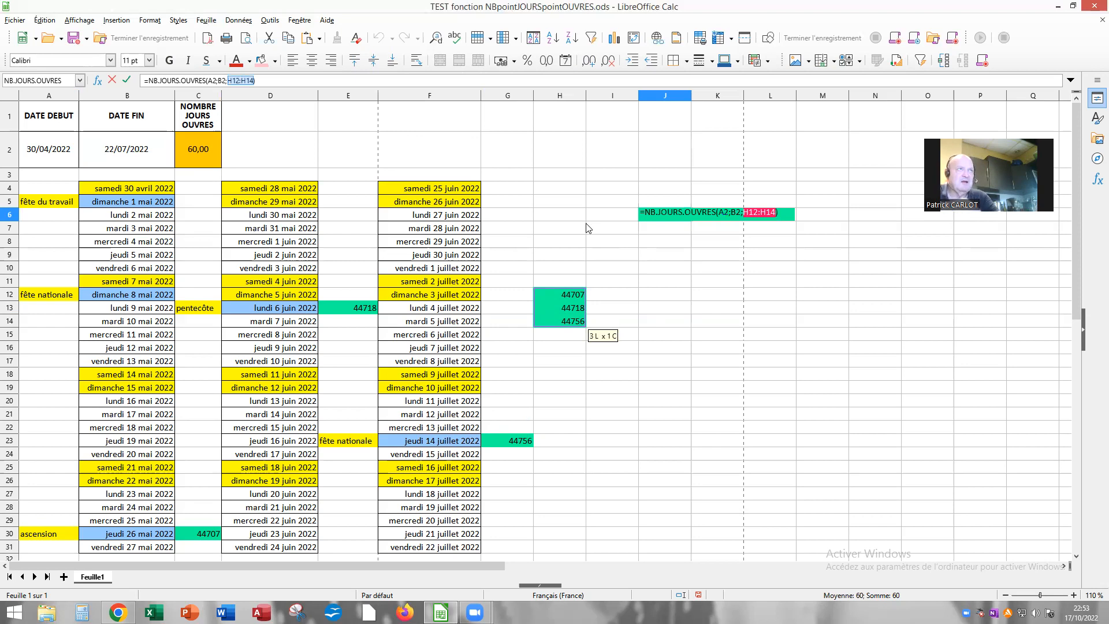
key("Return")
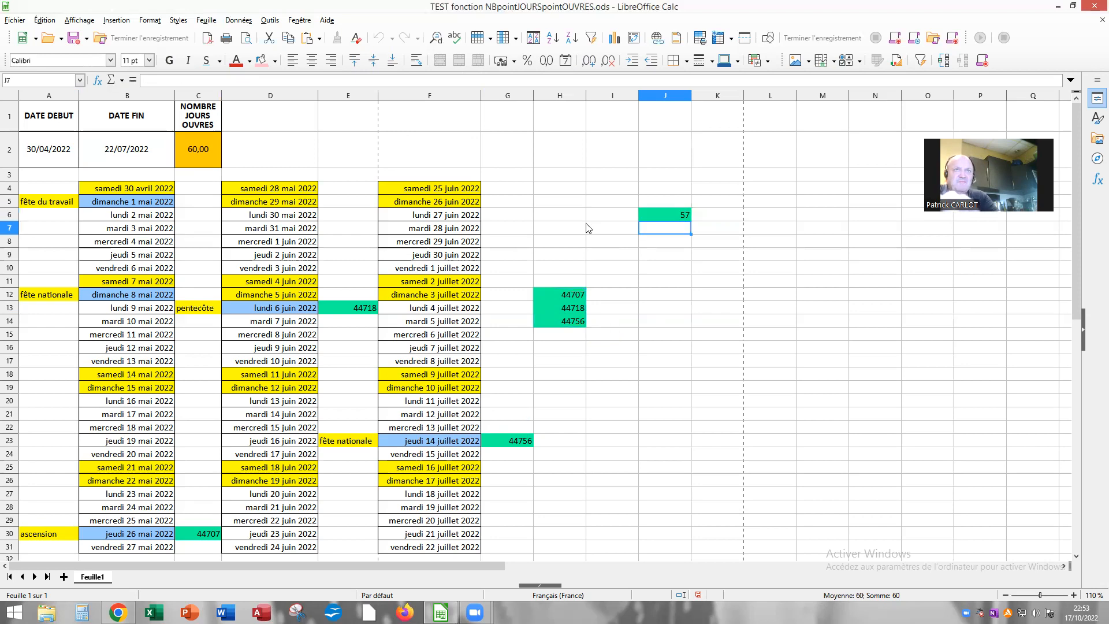